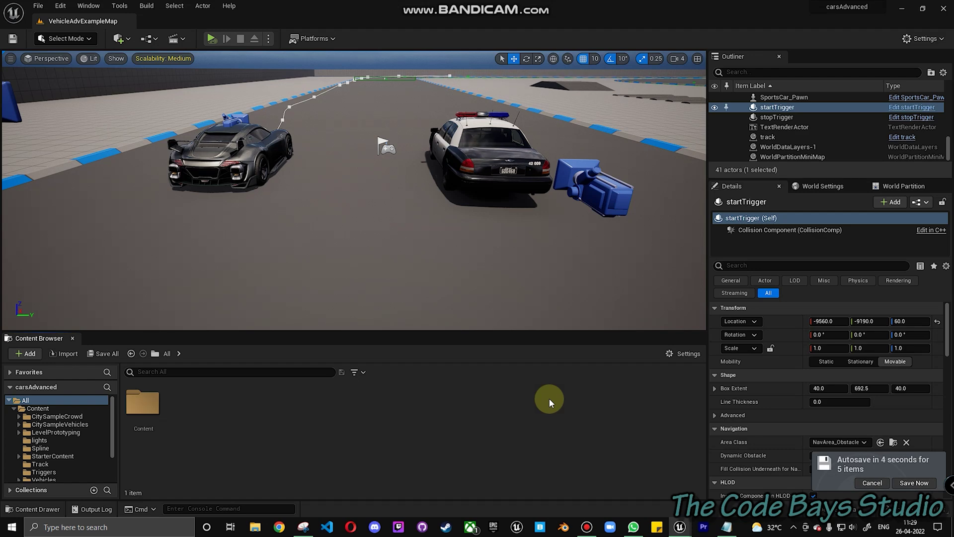
Bring up the SportsCar_Pawn blueprint editor window and close it to return to the level editor.
mouse_move(680, 526)
click(734, 475)
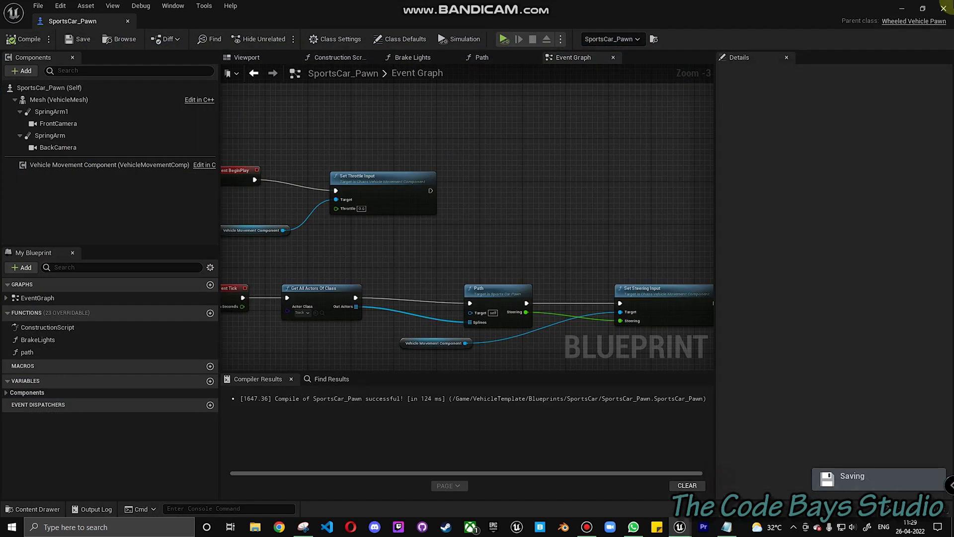
click(943, 8)
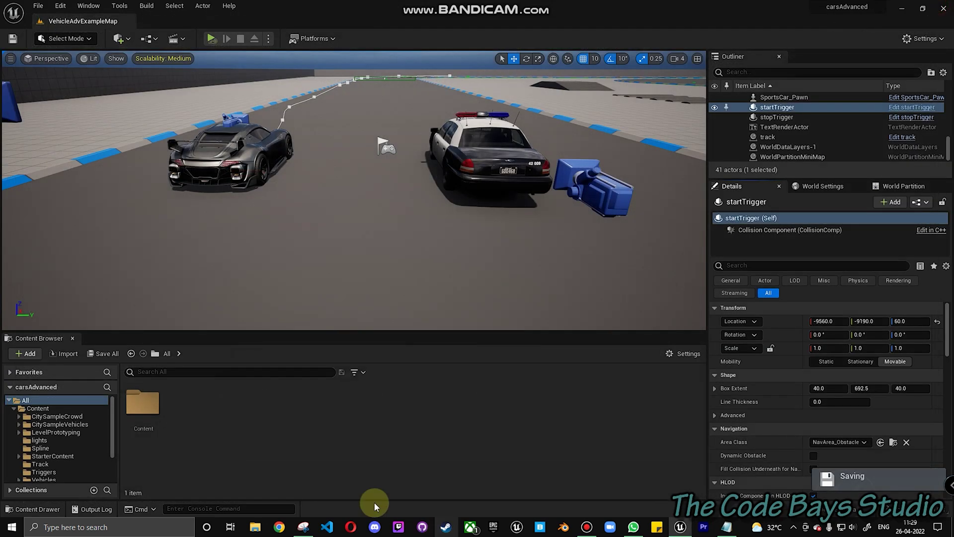
Launch Unreal Engine from the Epic Games Launcher, preview the Vehicle template under Games, and cancel the project creation.
click(495, 527)
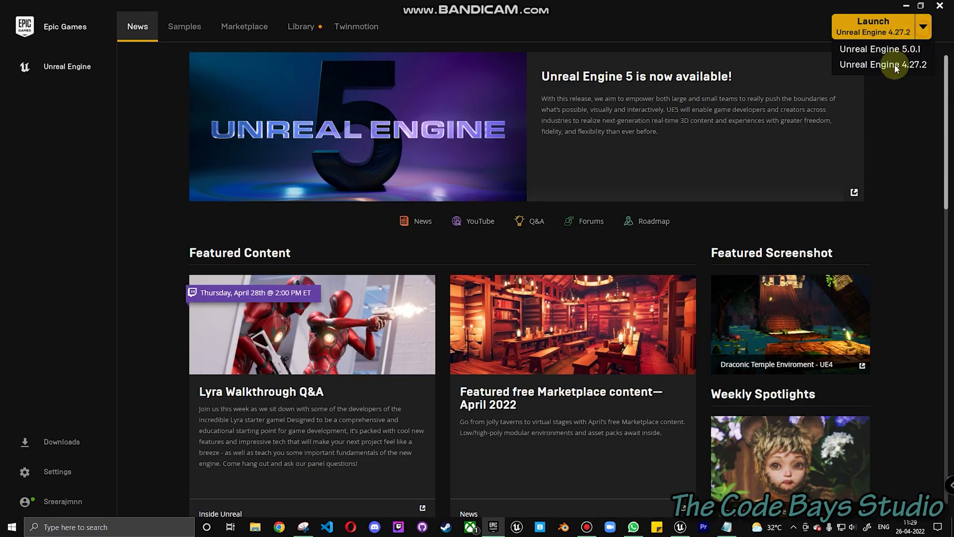
click(875, 31)
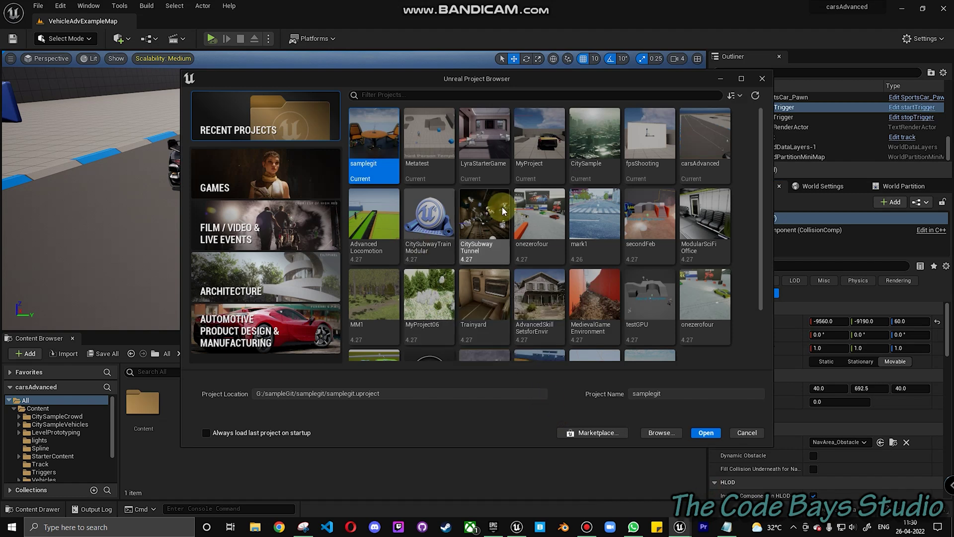
click(266, 191)
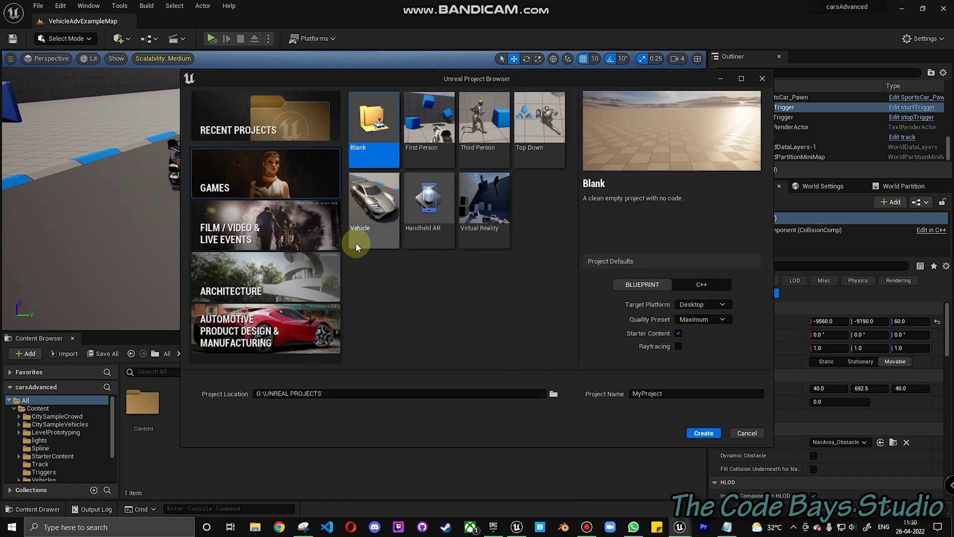
click(383, 210)
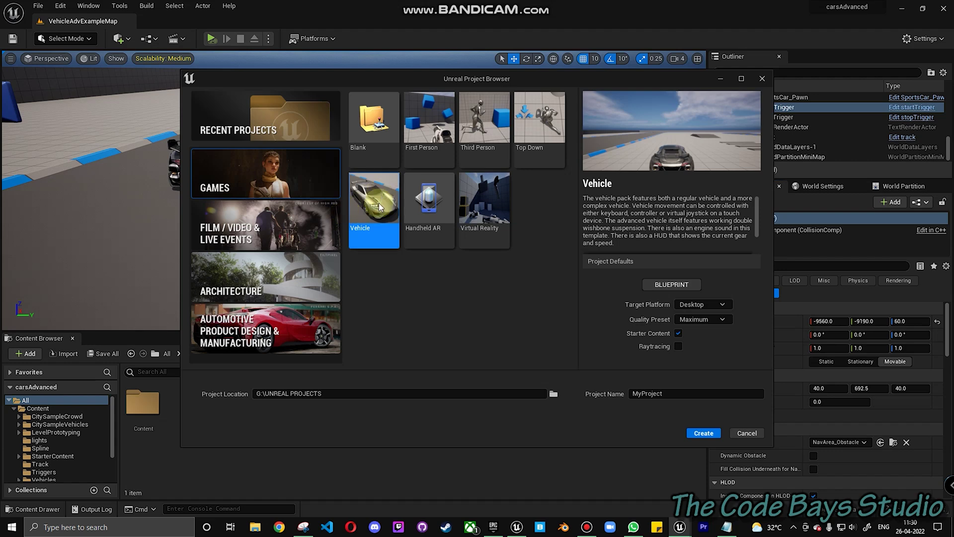
drag(666, 392, 609, 393)
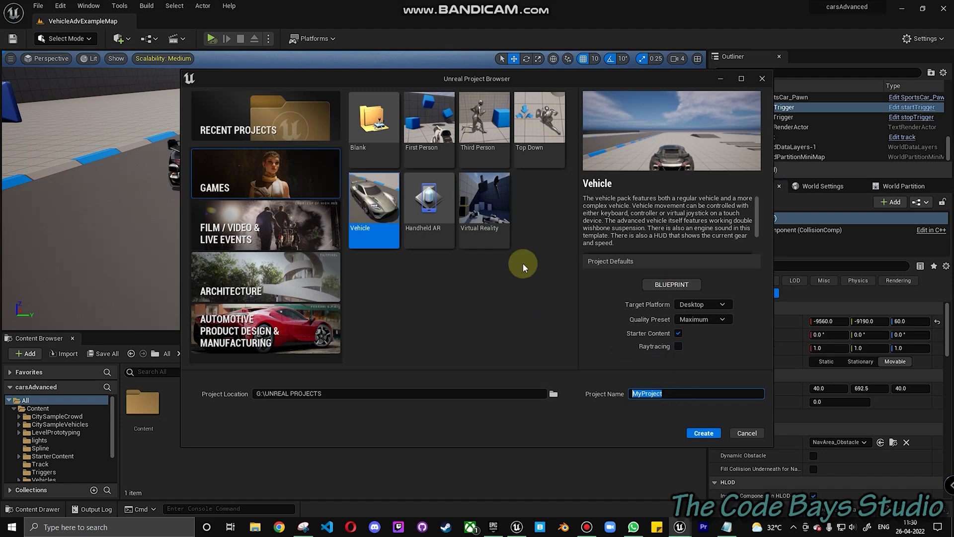
click(747, 433)
click(440, 398)
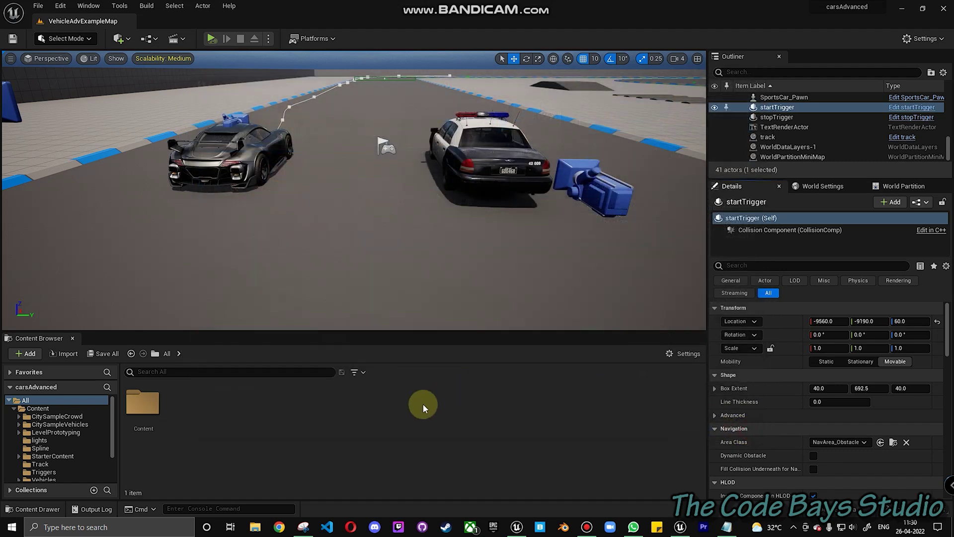
Open the Content folder and nudge the sports car on the track to Y -9750.
double_click(143, 403)
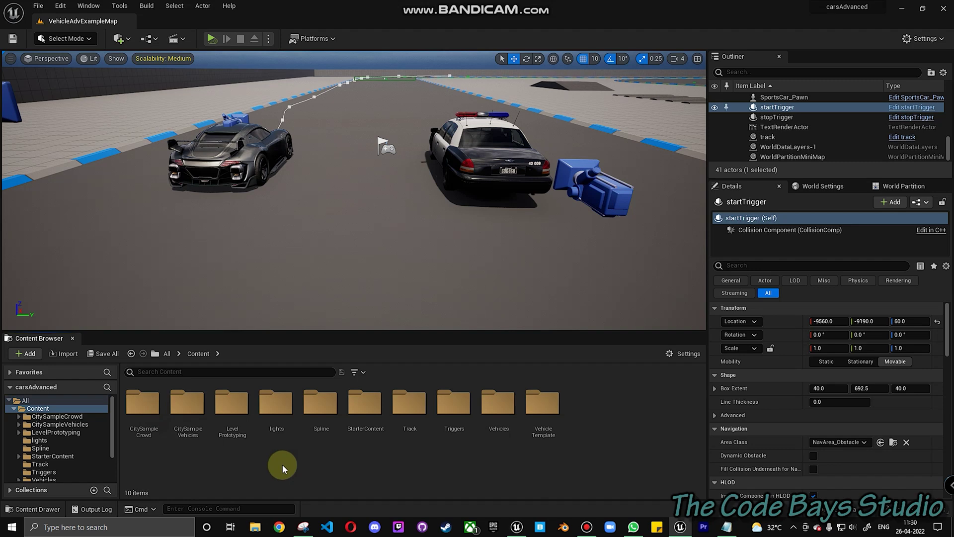
click(496, 162)
key(f)
right_drag(386, 179, 283, 230)
scroll(386, 181, down, 3)
key(a)
click(265, 228)
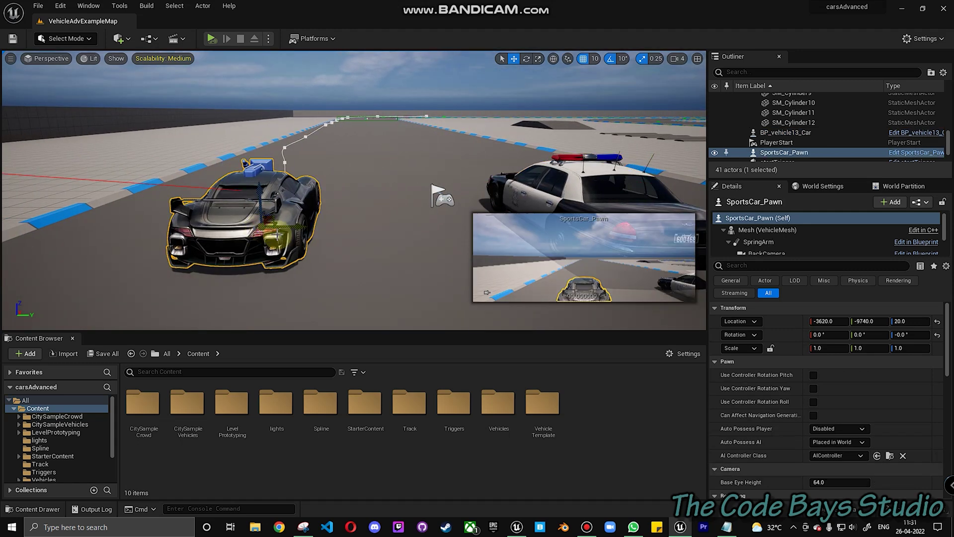
mouse_move(338, 227)
right_down()
mouse_move(343, 251)
mouse_move(339, 228)
right_up()
mouse_move(282, 210)
mouse_down()
mouse_move(307, 210)
mouse_move(276, 210)
mouse_up()
Filter the police car's details for "auto", check its Auto Possess Player options, and clear the filter.
right_drag(439, 182, 470, 194)
key(d)
right_drag(323, 210, 288, 210)
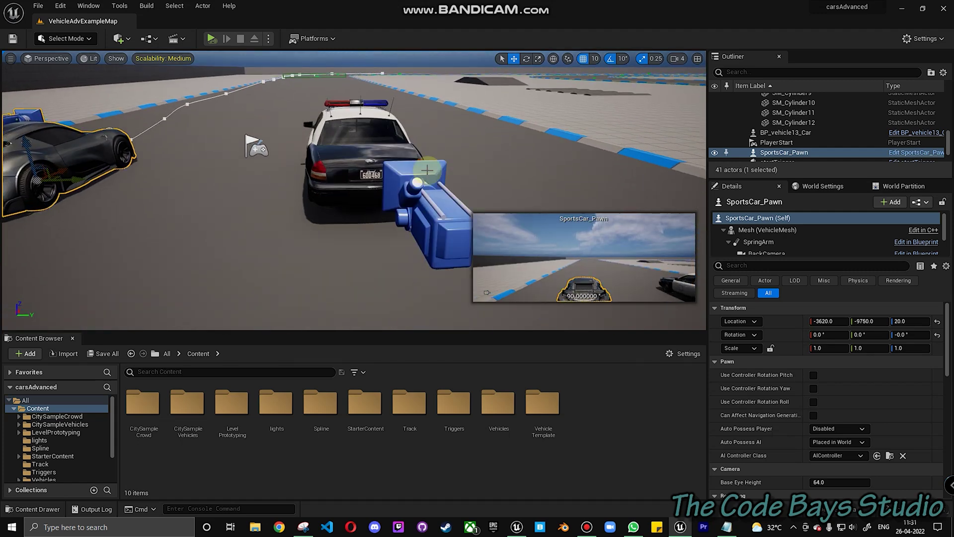
click(346, 175)
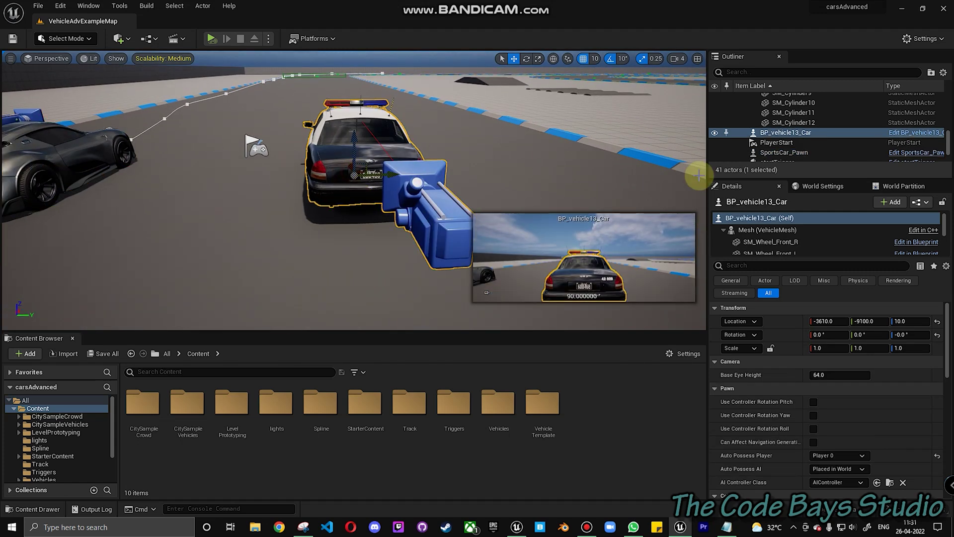
click(819, 268)
text(ao)
key(BackSpace)
text(ut)
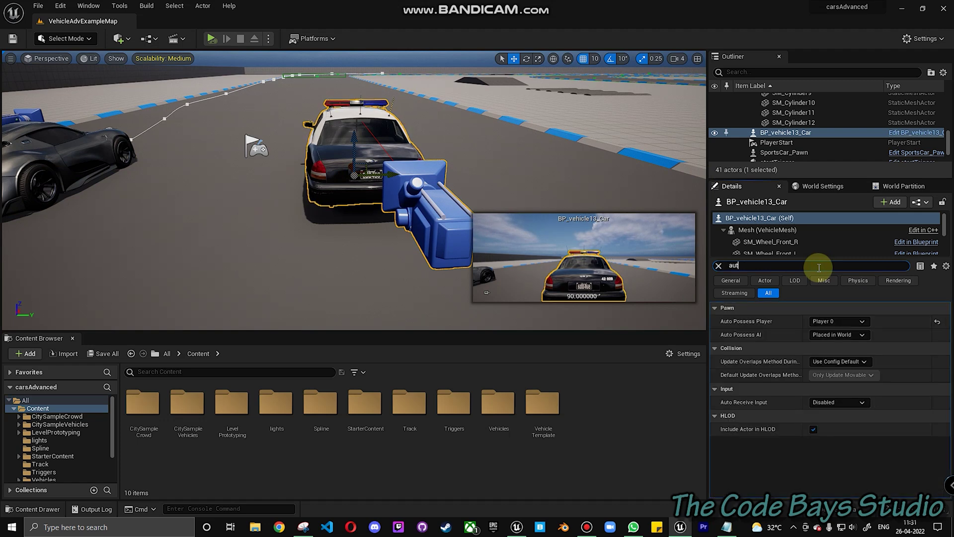
key(BackSpace)
text(to)
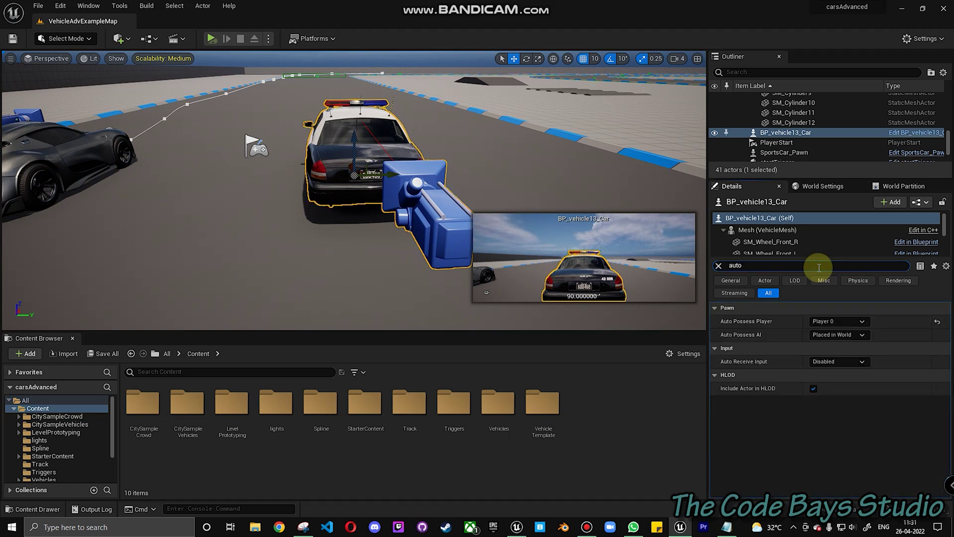
click(844, 322)
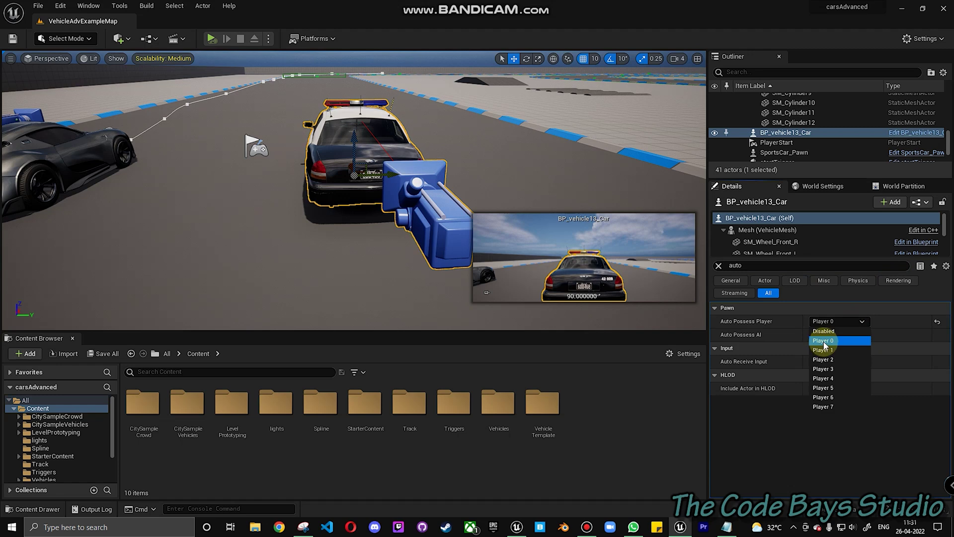
click(826, 322)
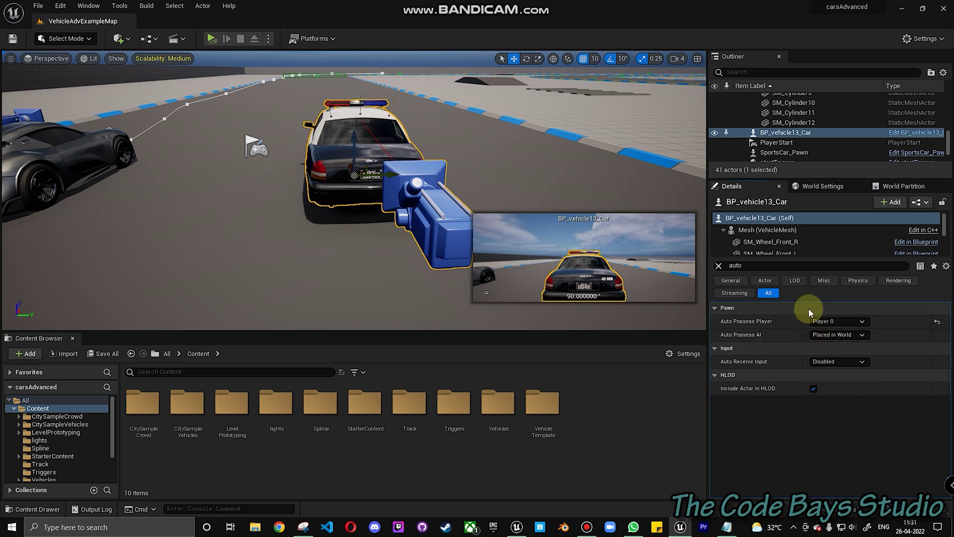
click(718, 265)
Select the sports car and examine its details and placement beside the police car.
drag(308, 208, 185, 169)
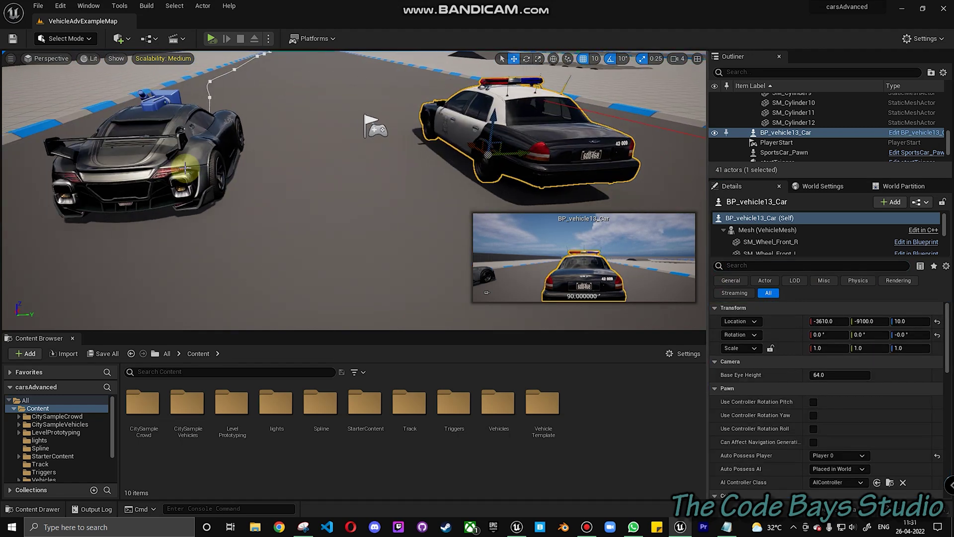
click(185, 169)
right_drag(355, 200, 313, 132)
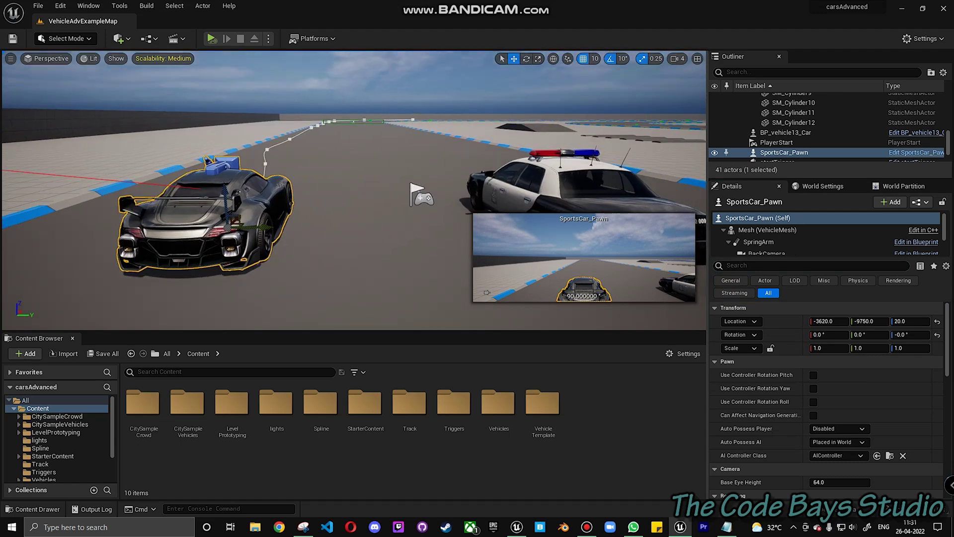
right_drag(342, 167, 287, 198)
right_drag(420, 233, 582, 253)
Move the police car to Y -9060 and Z 20.
click(346, 188)
right_drag(343, 227, 290, 189)
drag(341, 233, 347, 170)
scroll(343, 170, down, 5)
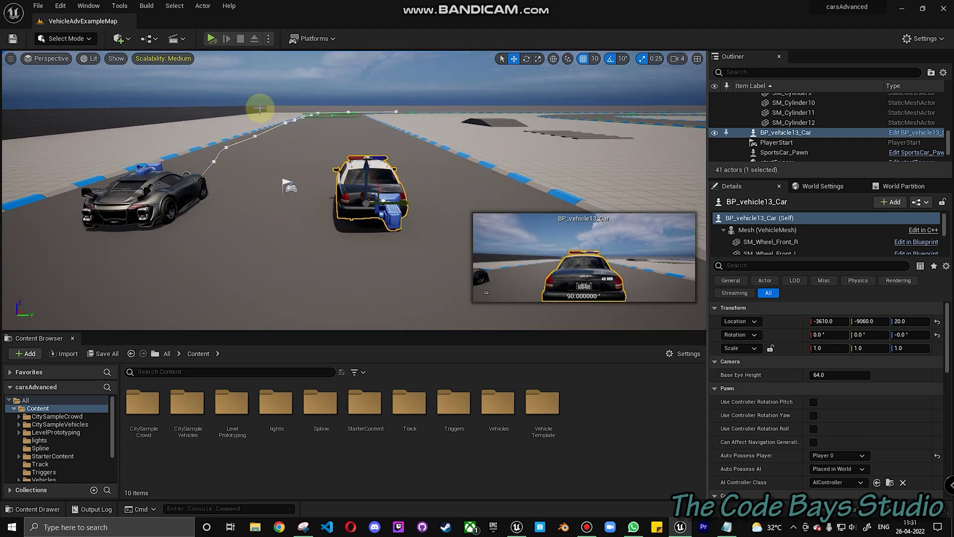
Play the level in the viewport, test-drive the police car around the track near the sports car, and stop the simulation.
click(268, 38)
click(323, 66)
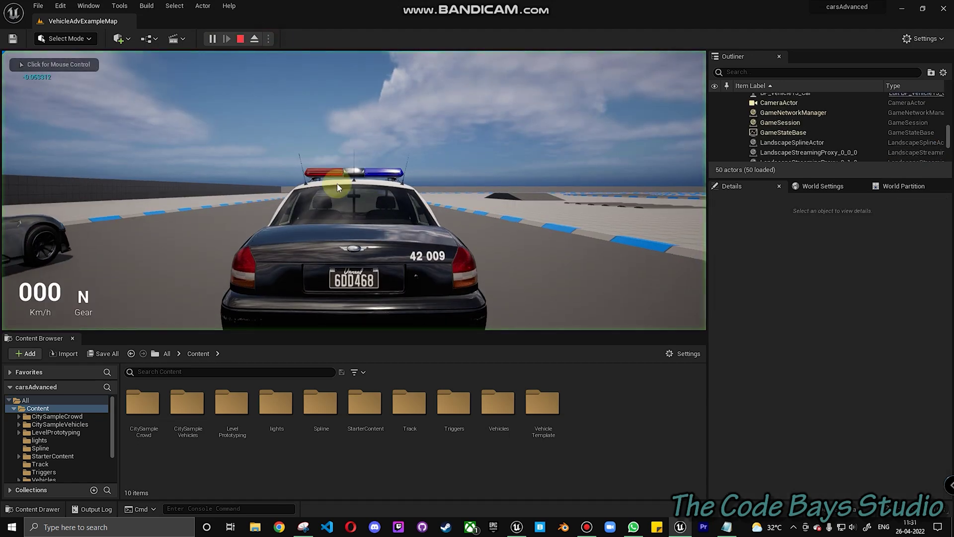
key(w)
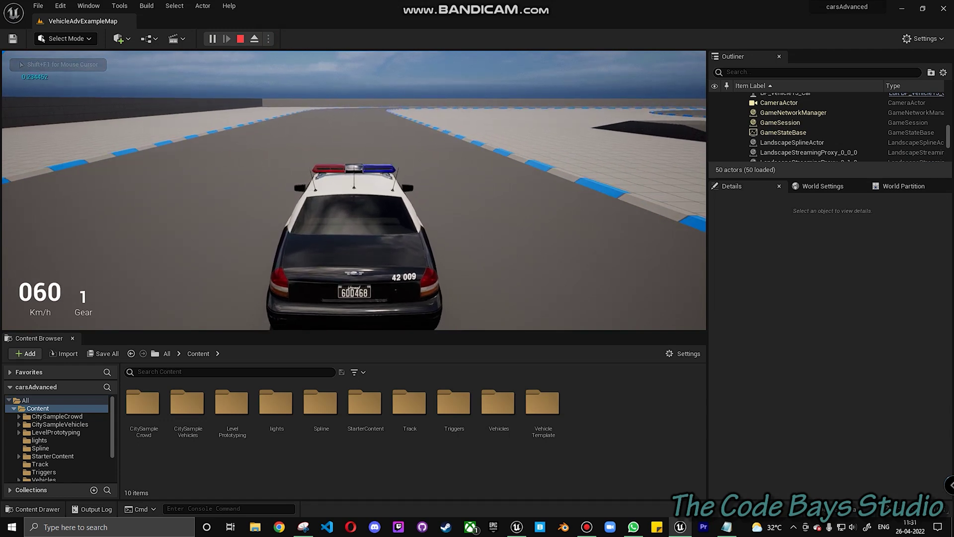
key(d)
key(w)
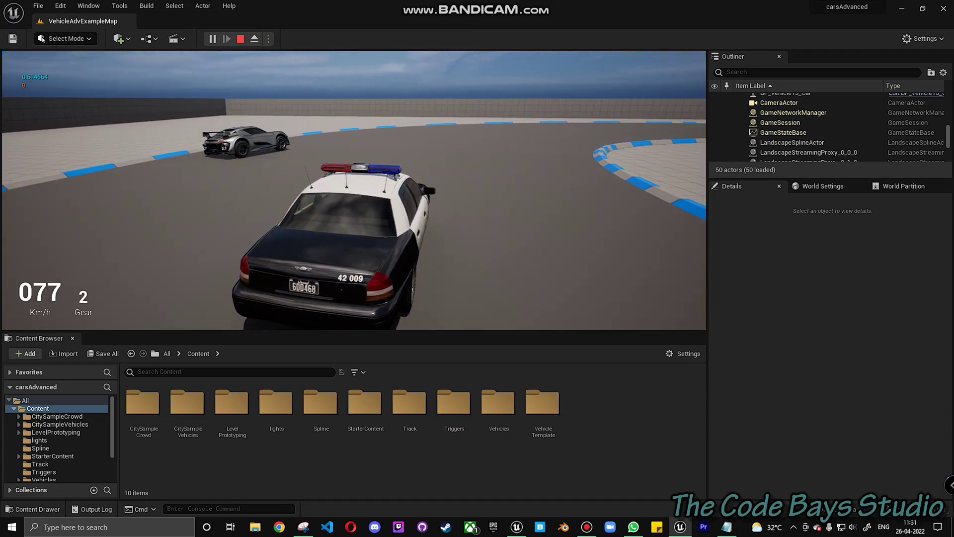
key(d)
key(Escape)
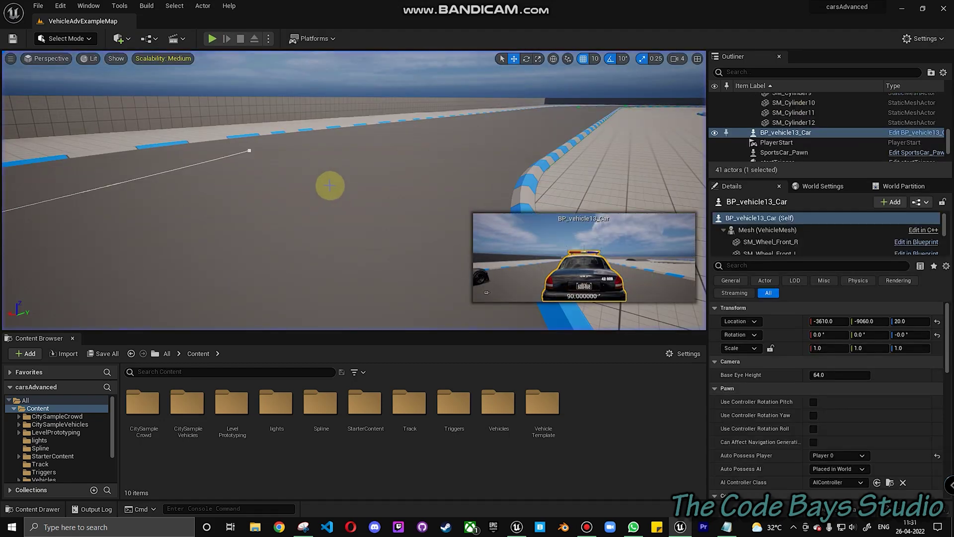
Examine the two cars and the spline path ahead of the selected sports car from above.
key(f)
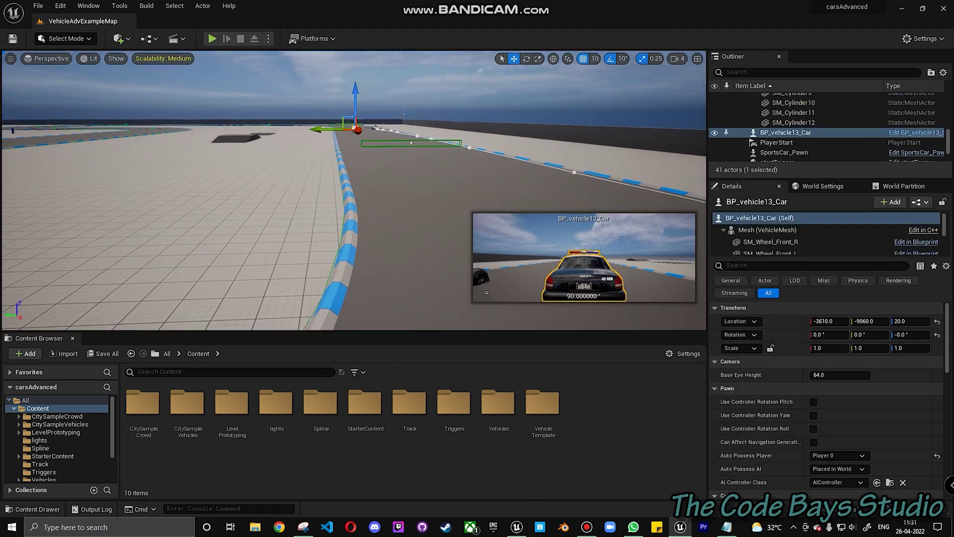
right_drag(604, 203, 661, 199)
middle_drag(365, 213, 298, 256)
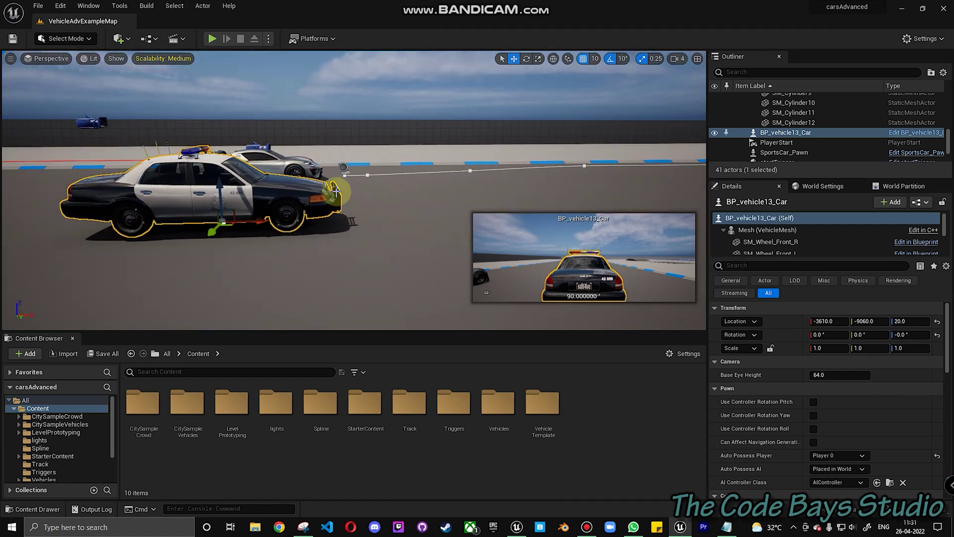
click(299, 167)
right_drag(337, 228, 336, 229)
drag(315, 96, 315, 144)
right_drag(315, 96, 315, 96)
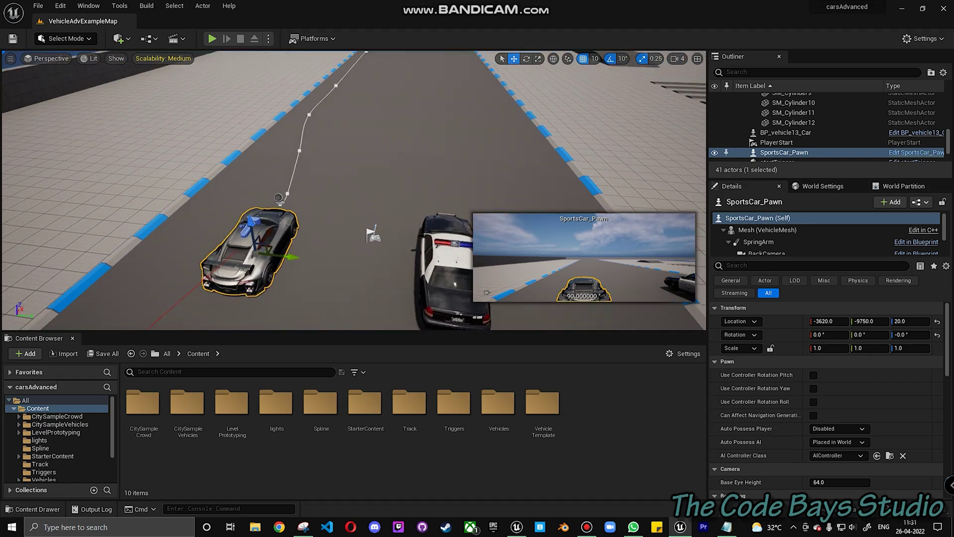
right_drag(398, 222, 398, 221)
scroll(372, 229, down, 2)
drag(383, 231, 303, 237)
drag(287, 280, 287, 280)
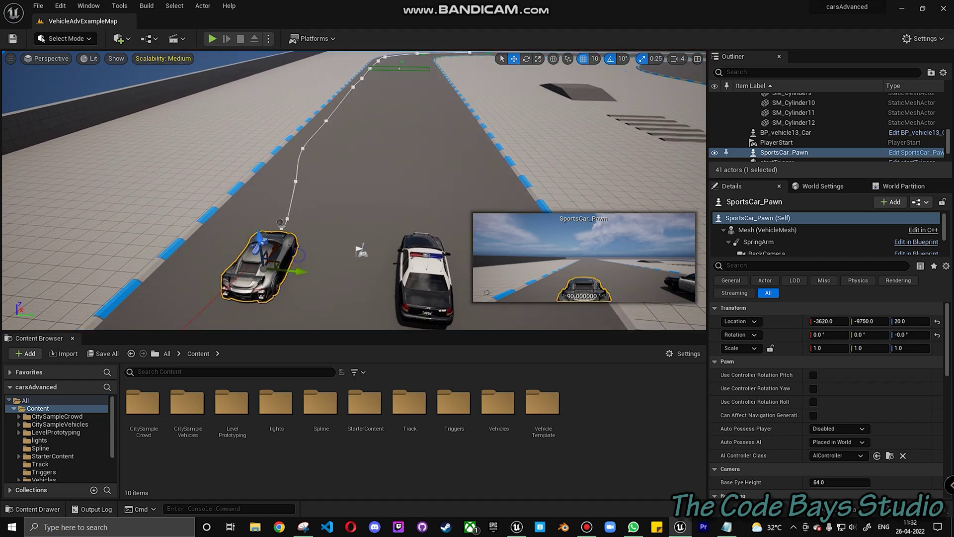
Shift the track spline's bend point ahead of the sports car slightly toward the middle of the road along Y.
click(283, 226)
right_drag(349, 106, 346, 65)
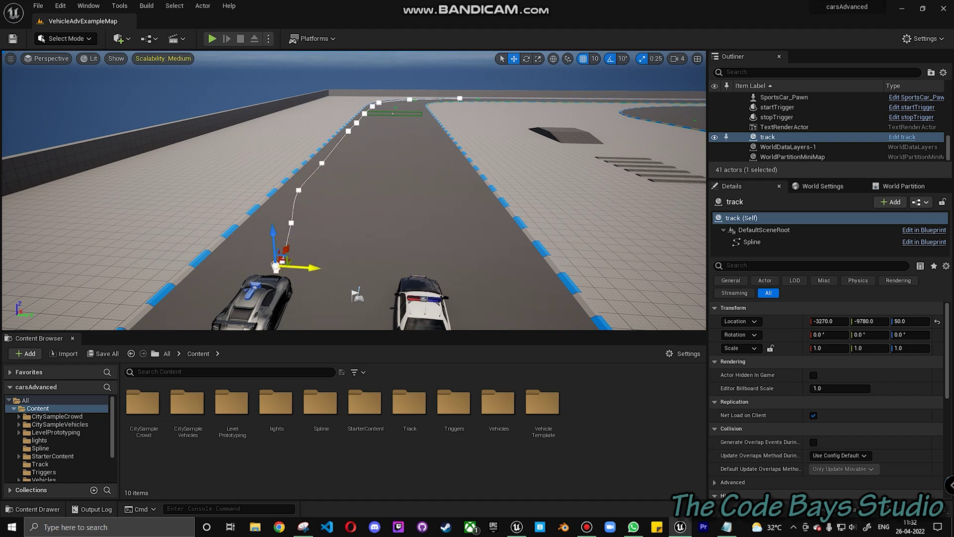
right_drag(315, 263, 285, 283)
click(268, 287)
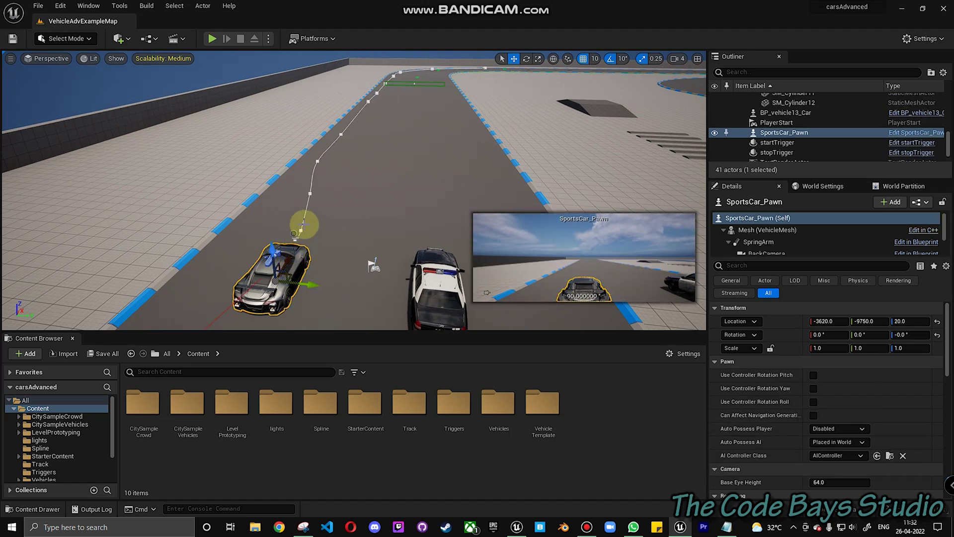
click(317, 162)
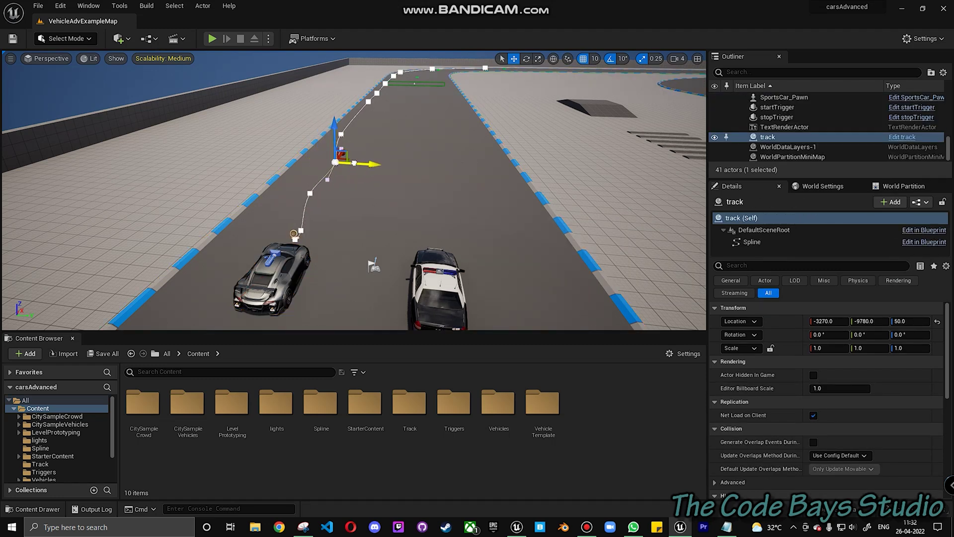
Create an Actor blueprint named trackNew in the Spline folder.
click(499, 405)
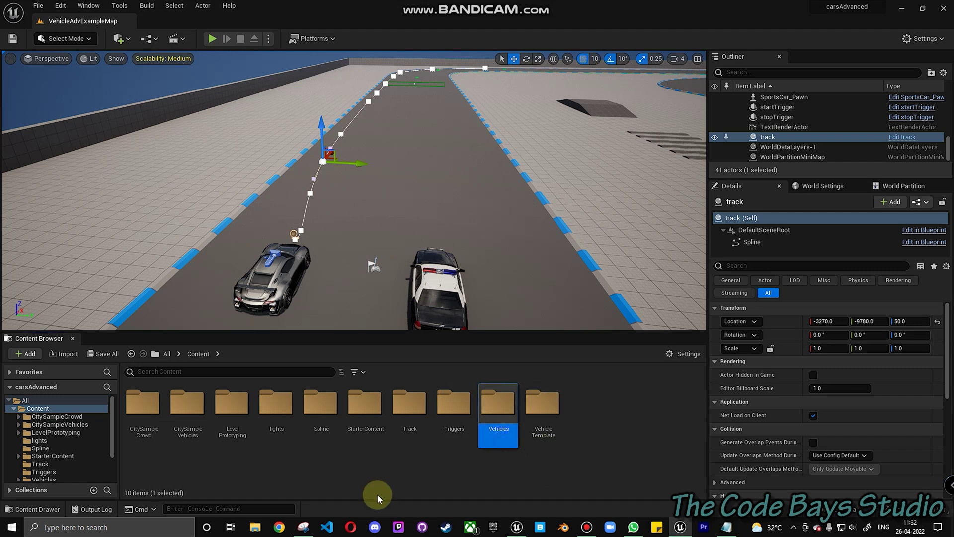
double_click(322, 405)
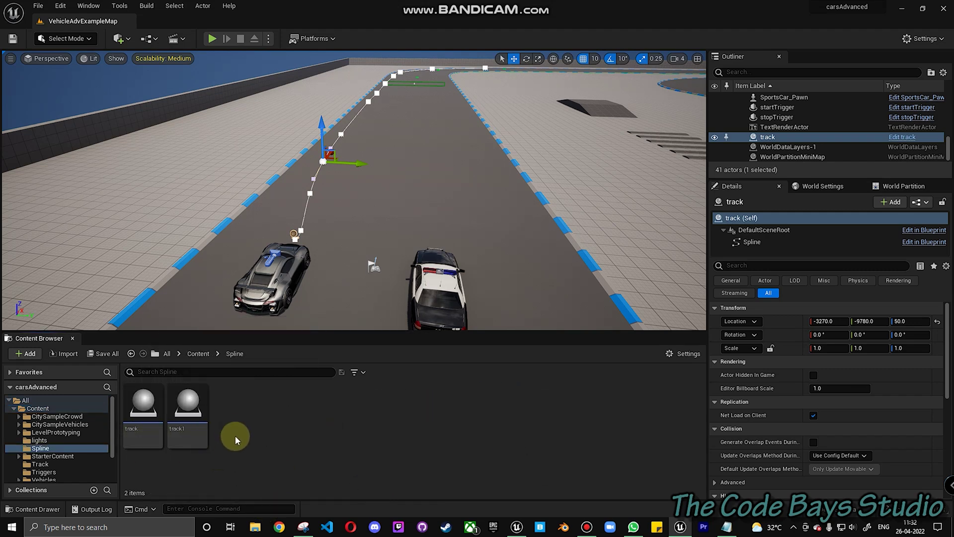
right_click(273, 429)
right_click(273, 430)
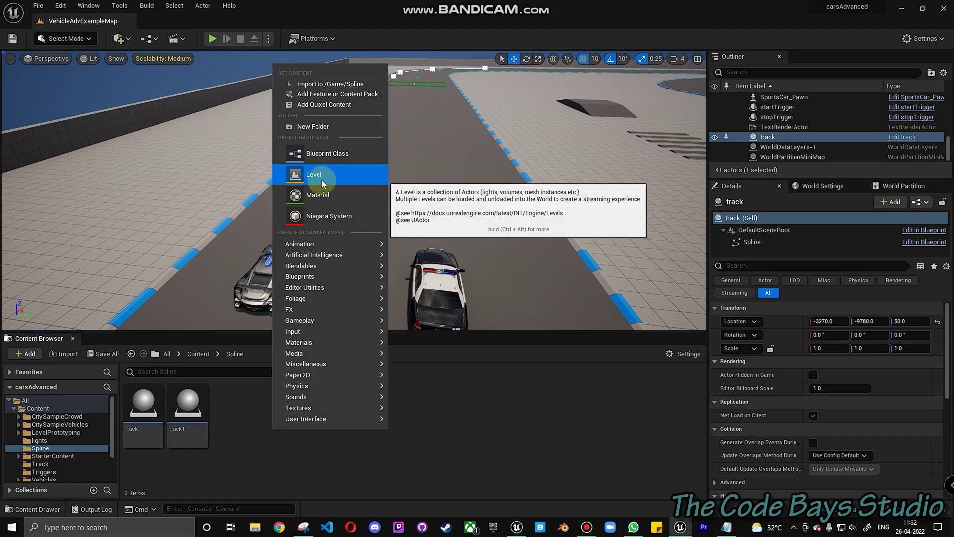
click(321, 154)
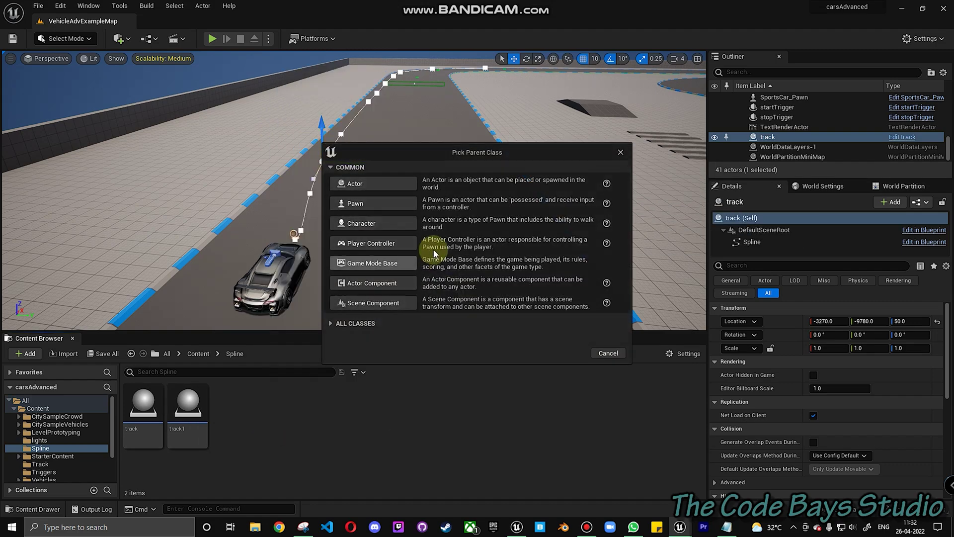
click(370, 185)
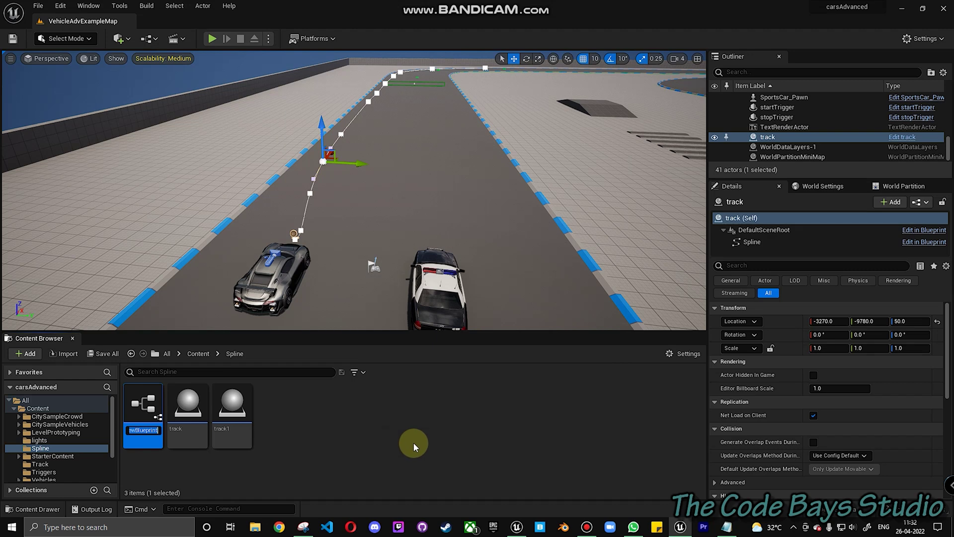
text(track3)
key(BackSpace)
text(New)
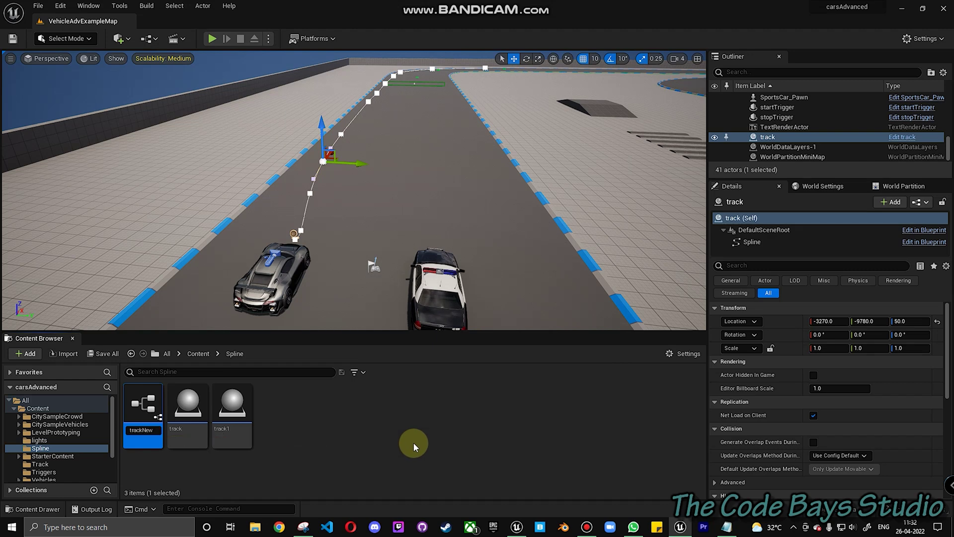
key(Return)
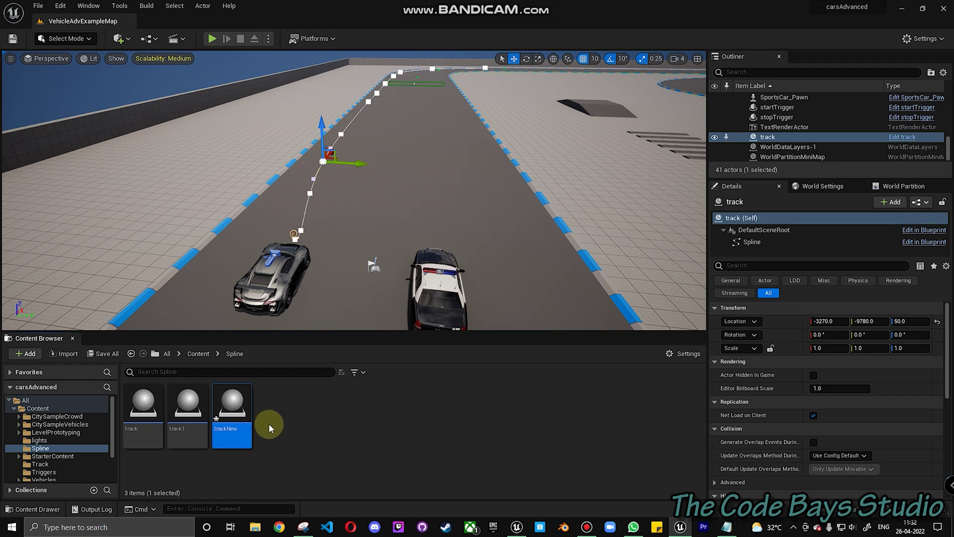
Add a Spline component to the trackNew blueprint, compile and save it, and return to the level.
double_click(227, 408)
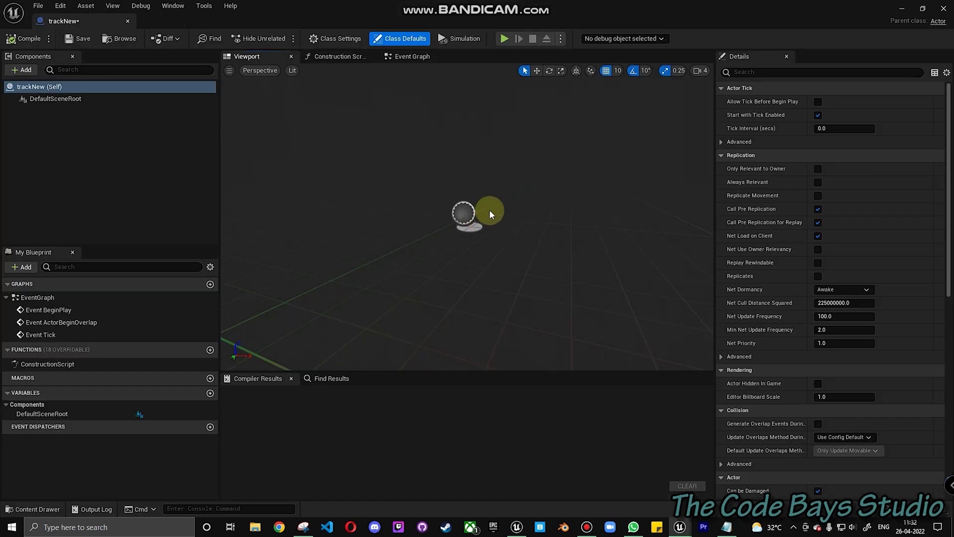
click(23, 70)
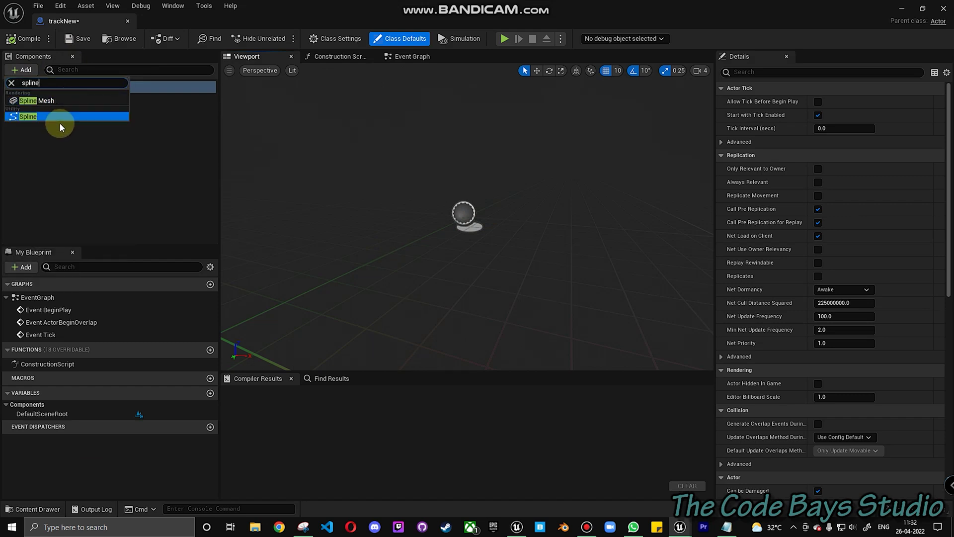
click(59, 117)
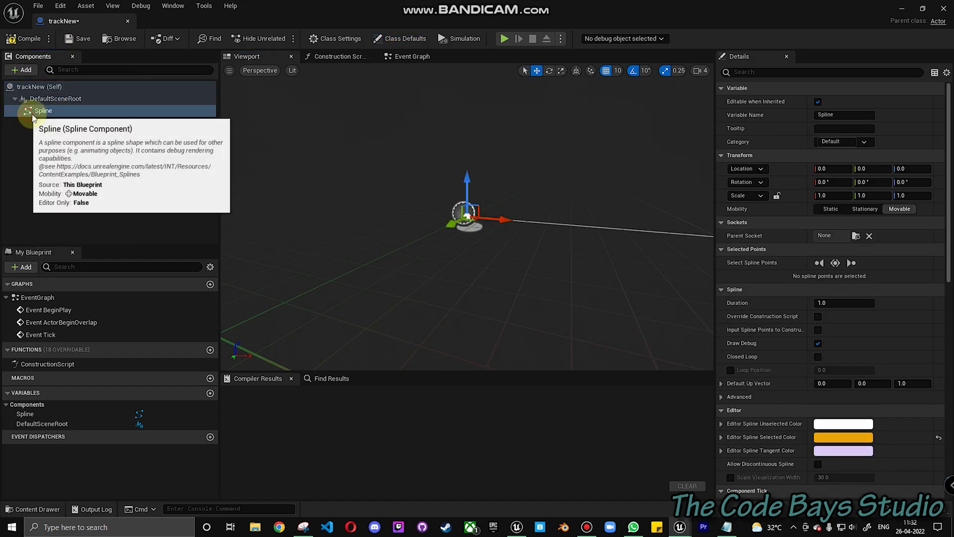
click(25, 39)
click(66, 39)
click(903, 9)
Place trackNew on the road ahead of the police car at about X -3210, Y -8840, Z 30.
right_drag(377, 318, 343, 221)
click(323, 261)
drag(340, 279, 295, 249)
mouse_move(398, 257)
right_down()
mouse_move(382, 229)
mouse_move(401, 264)
right_up()
drag(234, 407, 362, 227)
right_drag(472, 274, 428, 270)
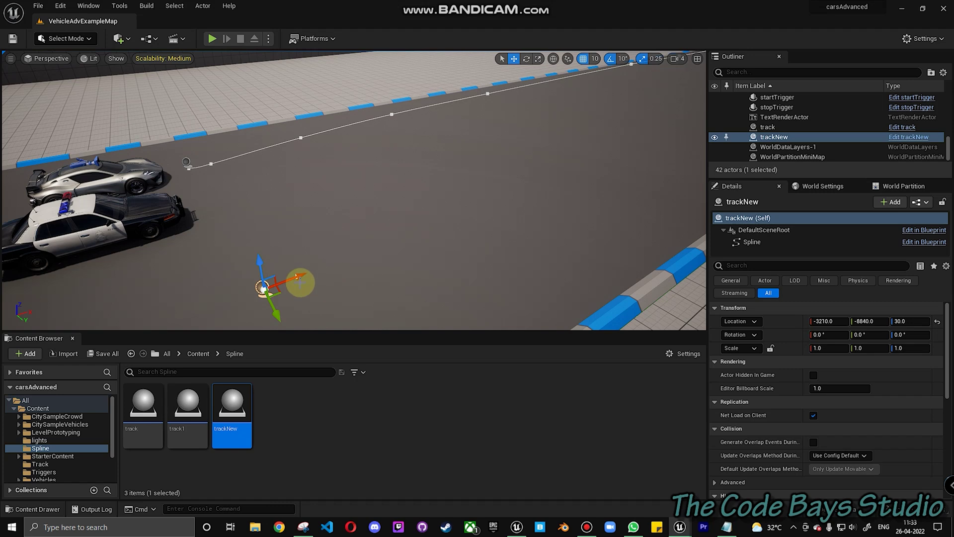
Extend the trackNew spline from its end with a new point farther along the road.
click(265, 289)
scroll(297, 290, up, 1)
right_drag(313, 246, 313, 308)
click(314, 268)
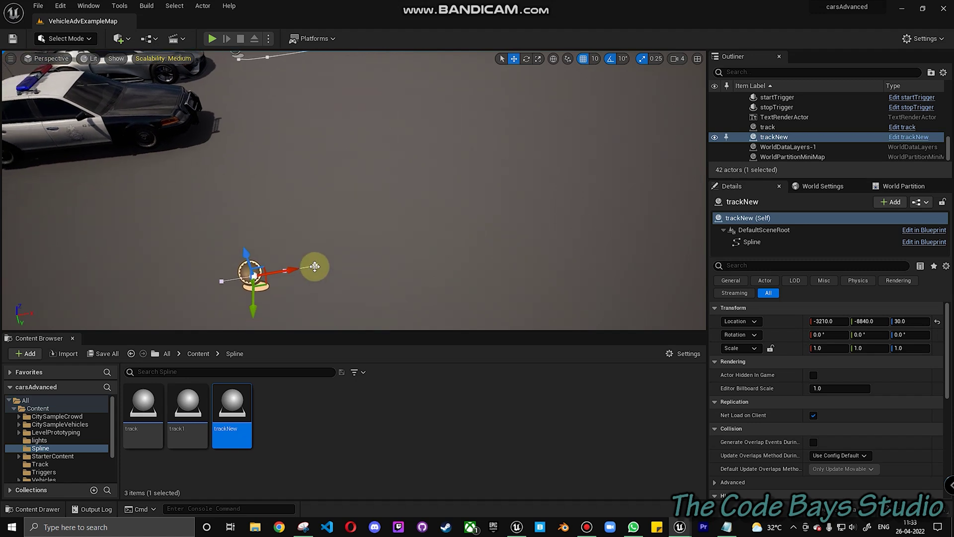
scroll(321, 268, down, 4)
right_drag(371, 251, 385, 224)
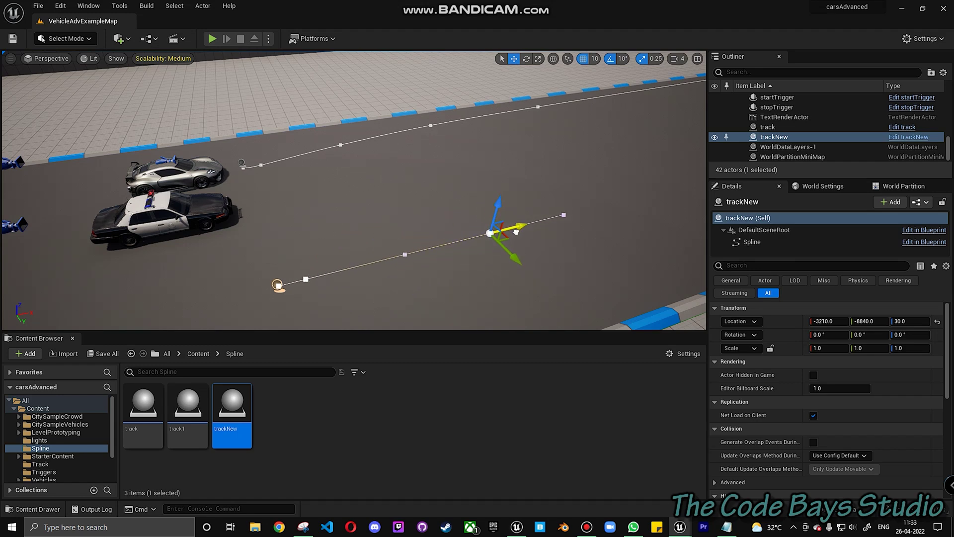
Add more points to the trackNew spline along the road, continuing past the green trigger toward the bend.
drag(522, 257, 516, 251)
right_drag(436, 212, 564, 201)
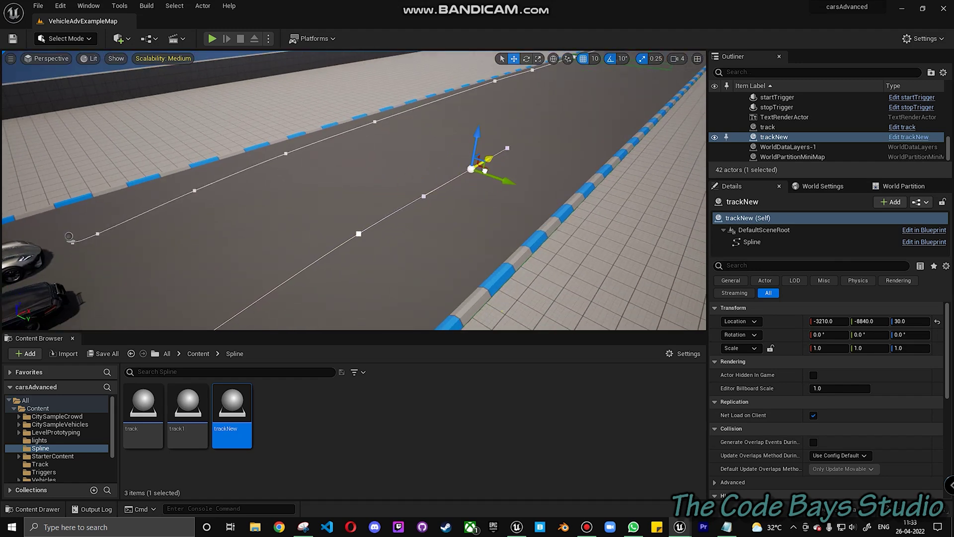
drag(512, 173, 555, 175)
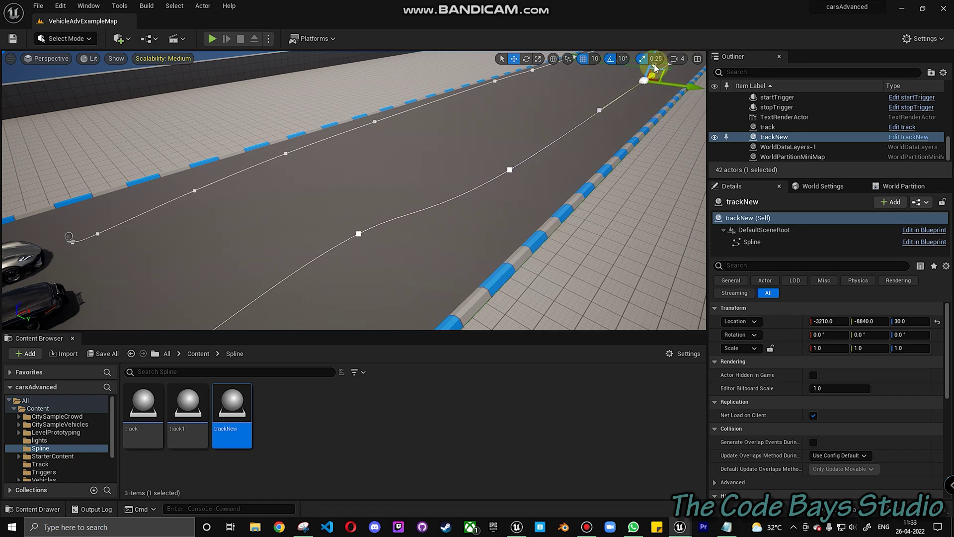
right_drag(626, 136, 645, 114)
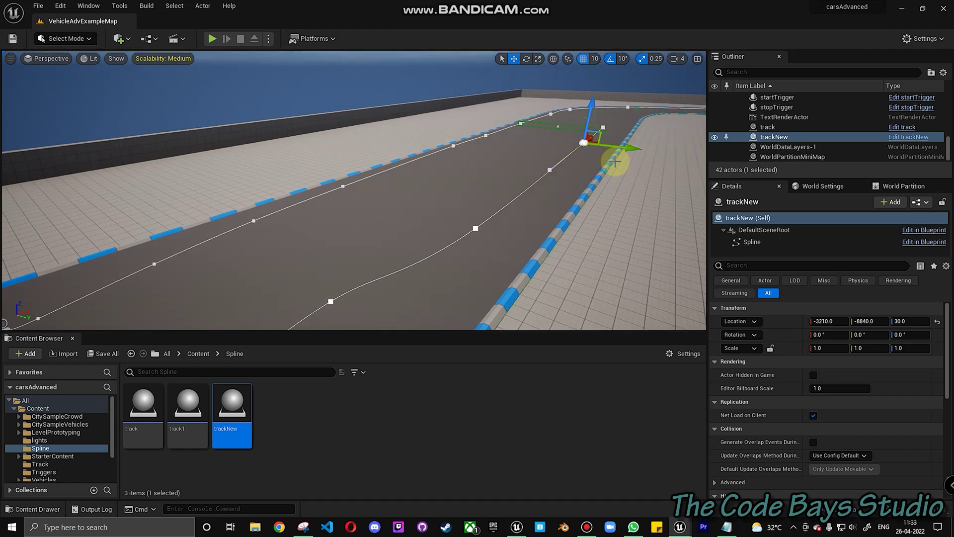
scroll(616, 152, up, 2)
right_drag(618, 152, 653, 159)
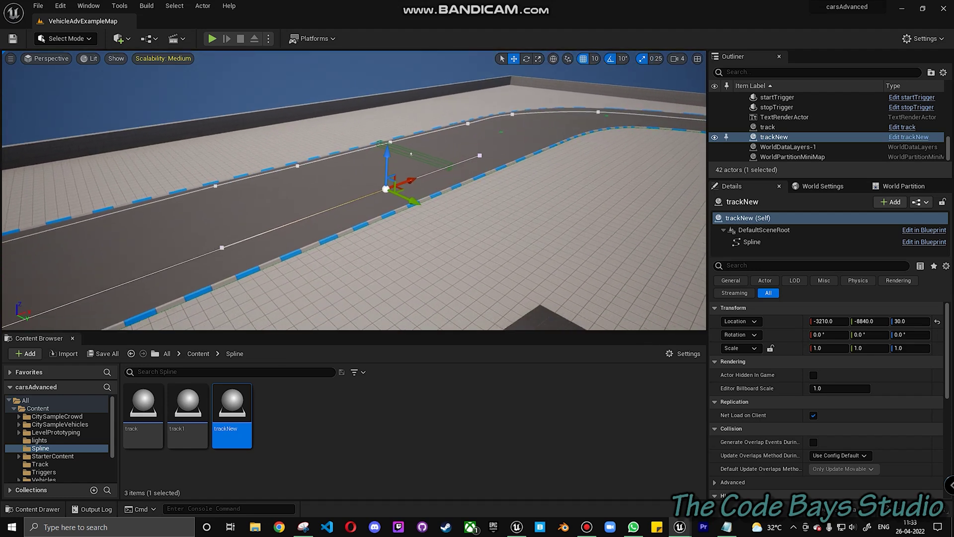
right_drag(601, 191, 601, 199)
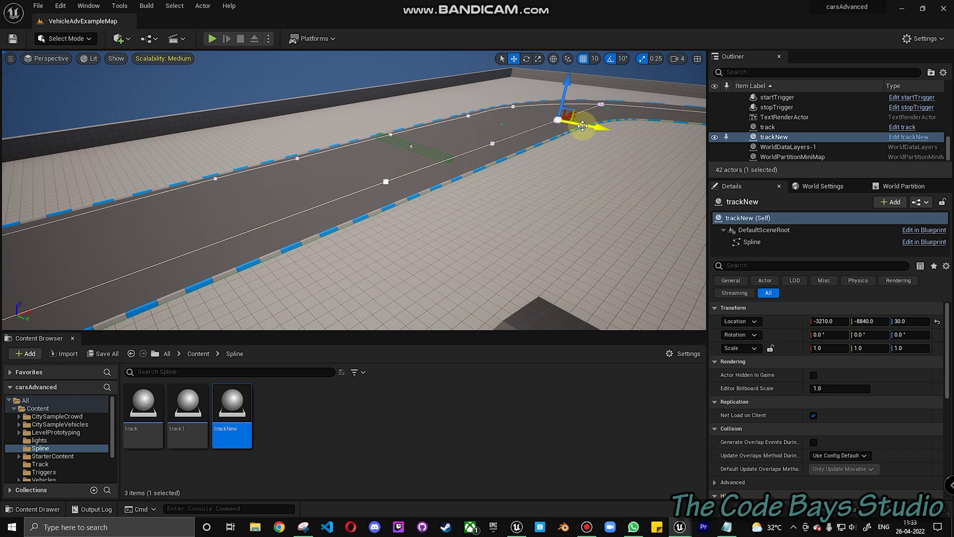
Continue the trackNew spline into the road's bend by positioning its end point along the curve.
key(f)
scroll(380, 167, down, 5)
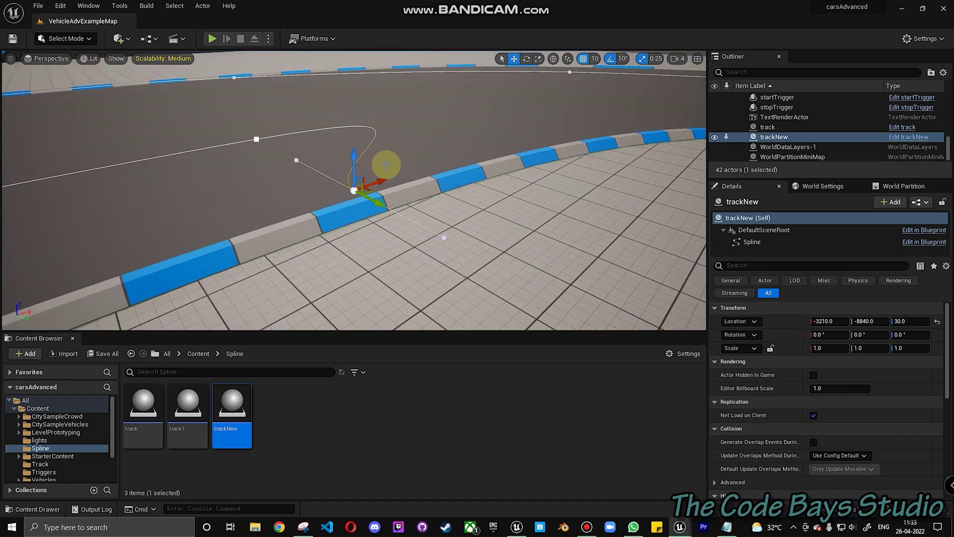
drag(462, 146, 542, 120)
right_drag(477, 181, 443, 184)
scroll(588, 174, up, 3)
right_drag(588, 174, 696, 171)
right_drag(354, 190, 285, 224)
right_drag(462, 192, 424, 181)
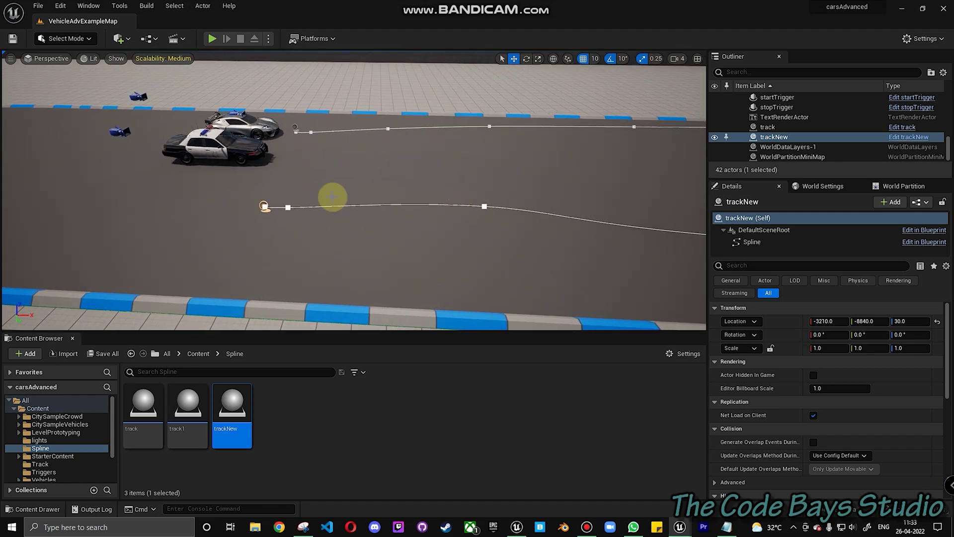
Duplicate SportsCar_Pawn in VehicleTemplate/Blueprints/SportsCar as SportsCar_PawnNew.
click(329, 437)
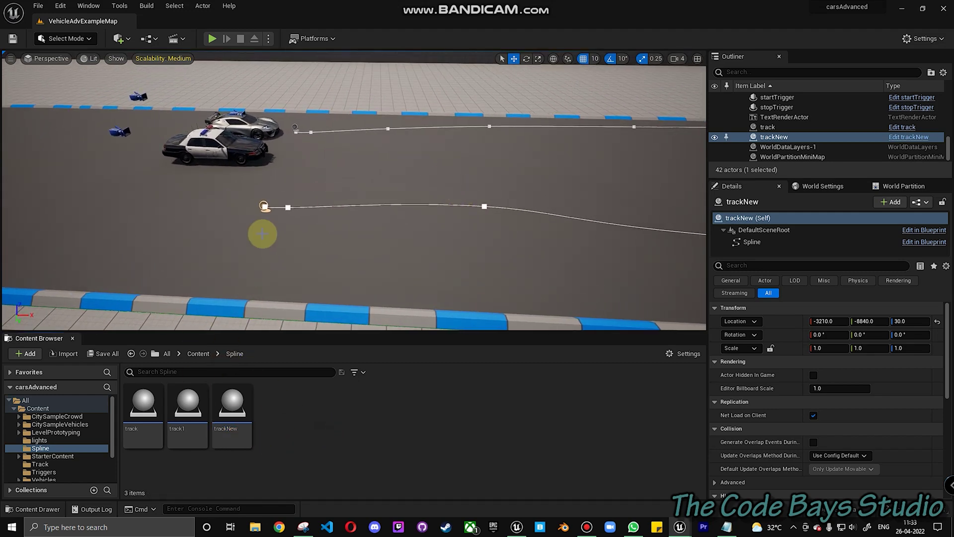
click(191, 354)
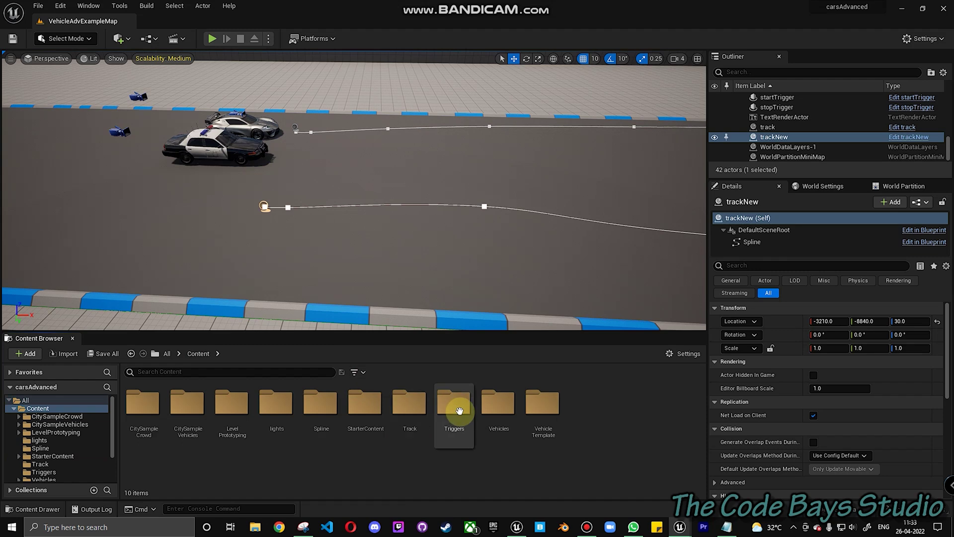
double_click(547, 420)
double_click(142, 413)
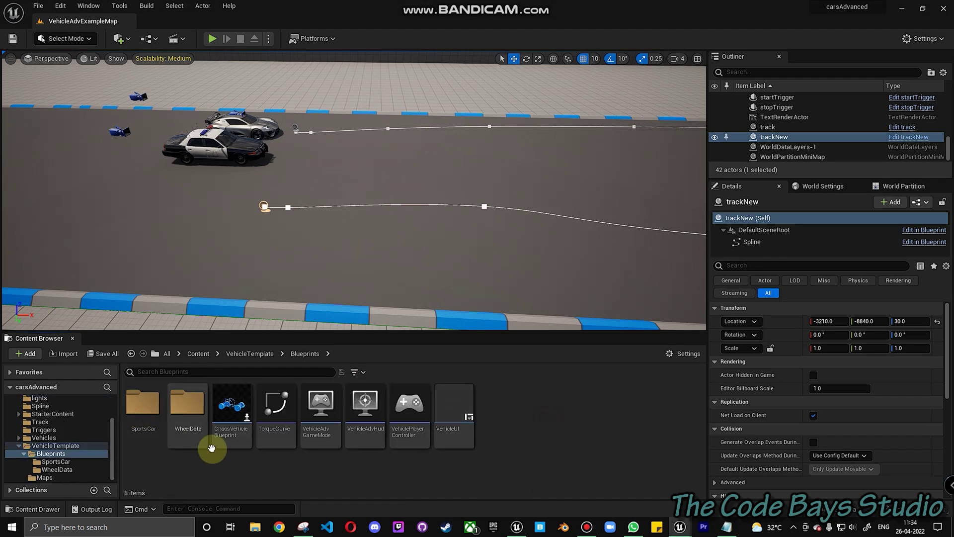
double_click(140, 422)
click(141, 432)
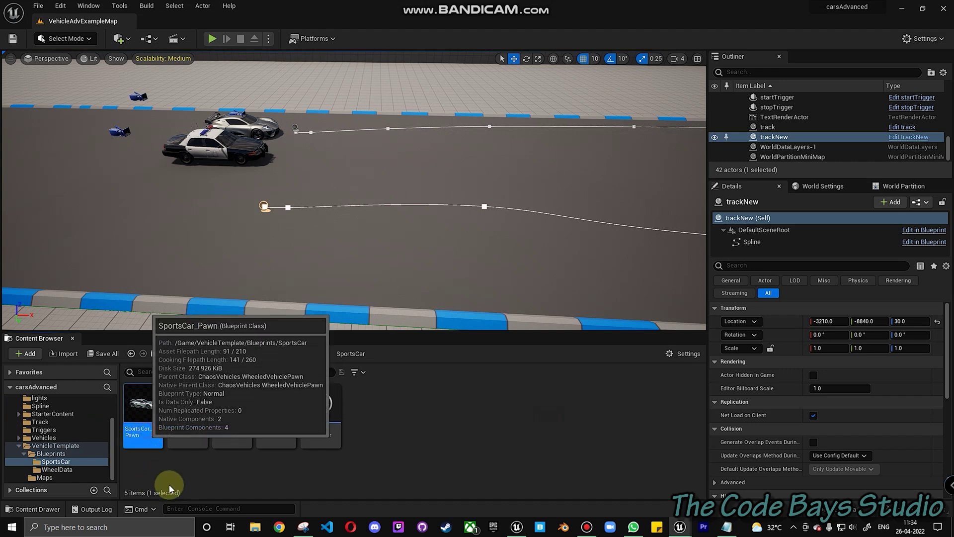
right_click(149, 428)
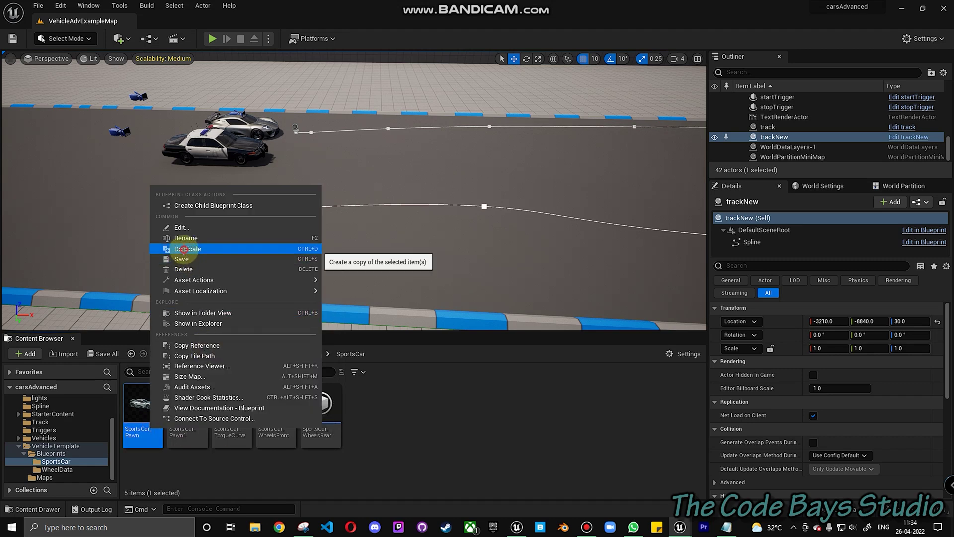
click(184, 250)
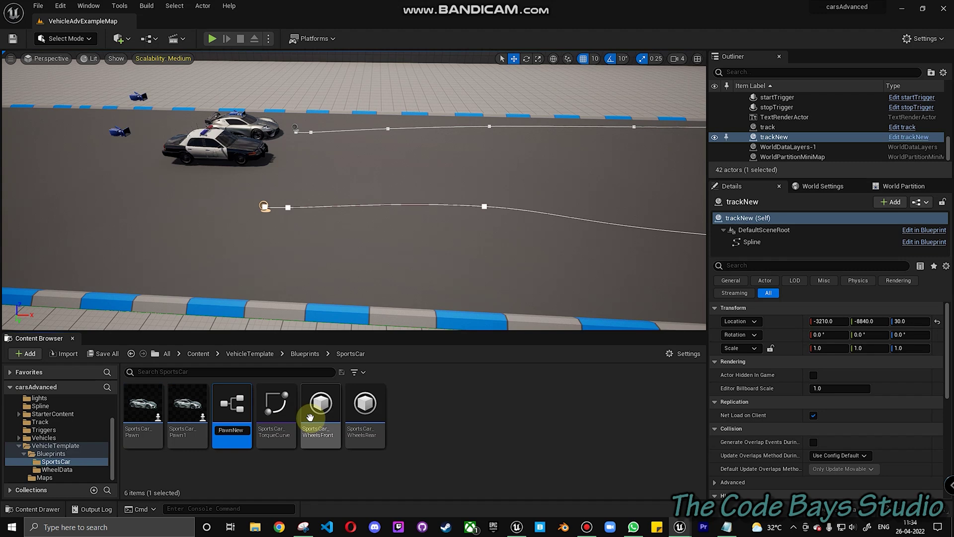
key(Return)
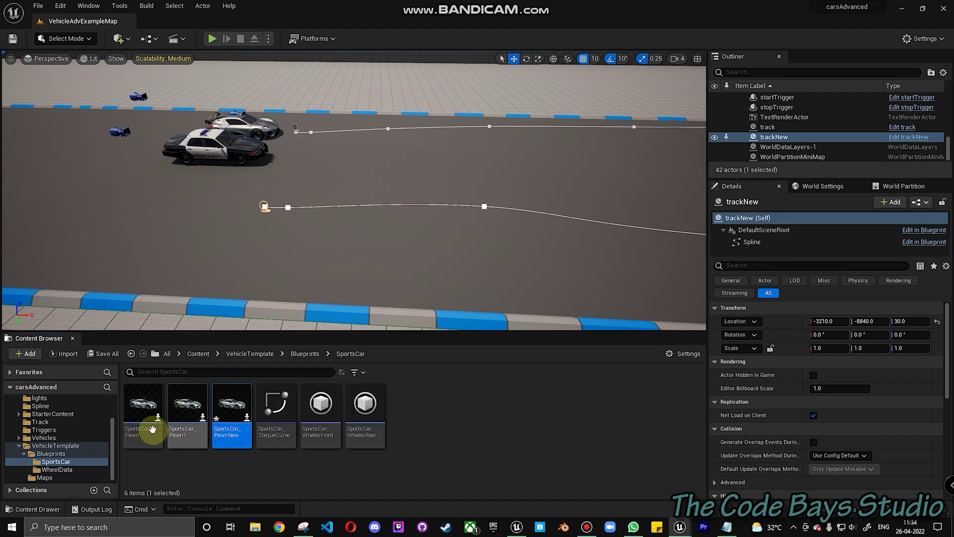
Open SportsCar_PawnNew and delete the two uncommented node chains beside the comment boxes in its Event Graph.
double_click(228, 439)
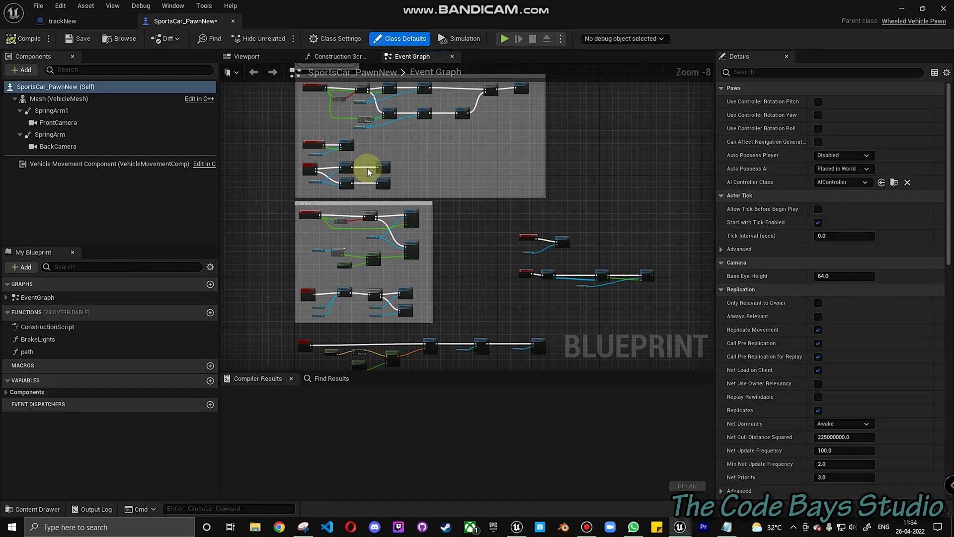
right_drag(428, 217, 314, 186)
drag(388, 184, 566, 278)
key(Delete)
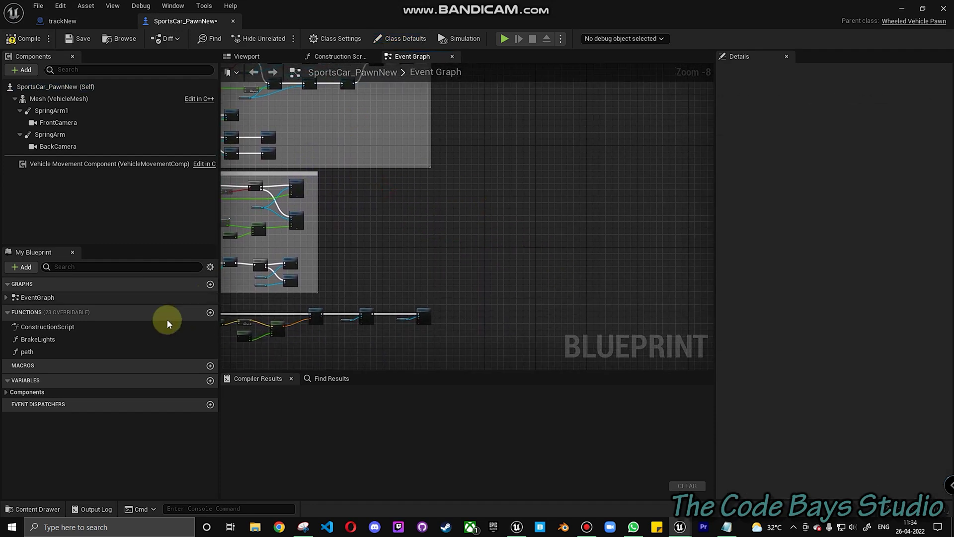
Delete every node except the entry node from the path function and return to the Event Graph.
double_click(85, 348)
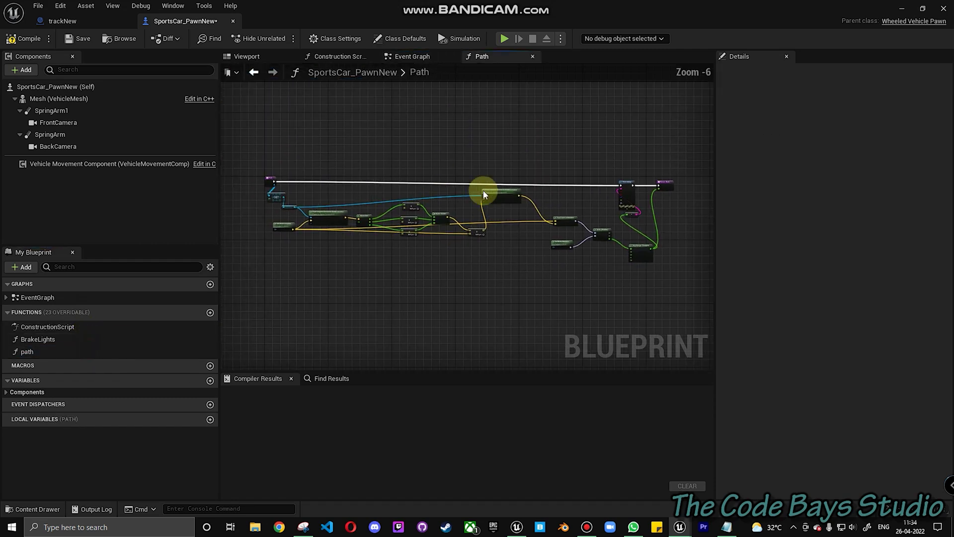
drag(237, 157, 637, 290)
key(Delete)
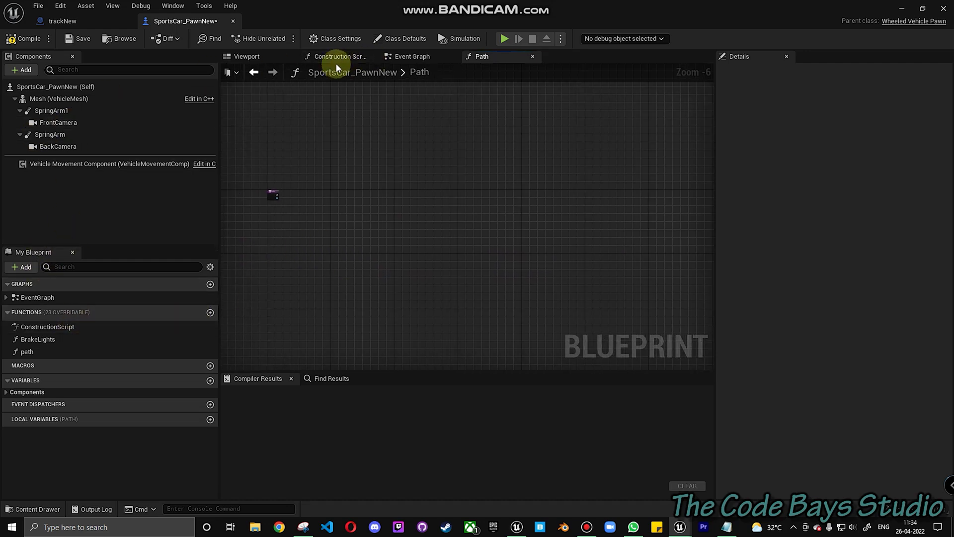
click(411, 55)
right_drag(322, 248, 396, 241)
scroll(397, 249, up, 4)
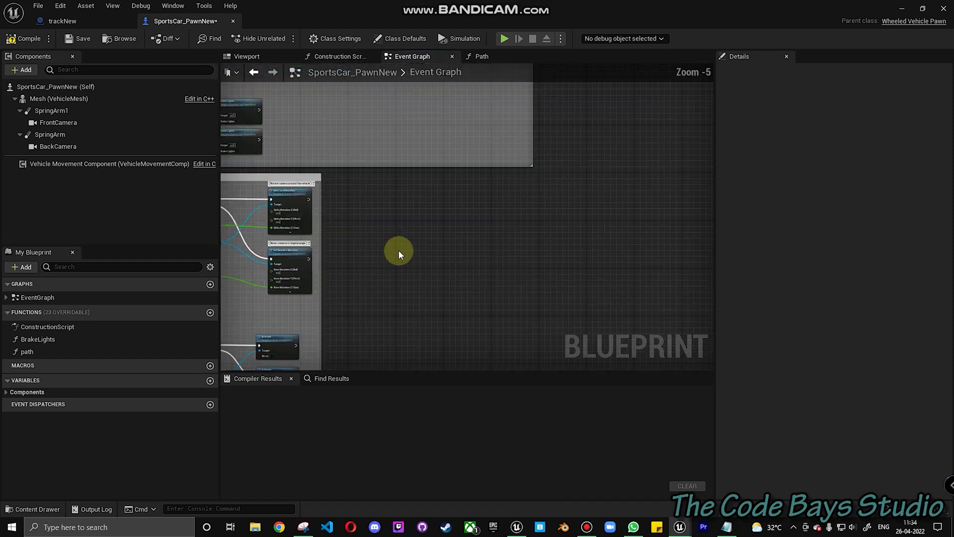
right_click(361, 204)
text(eve)
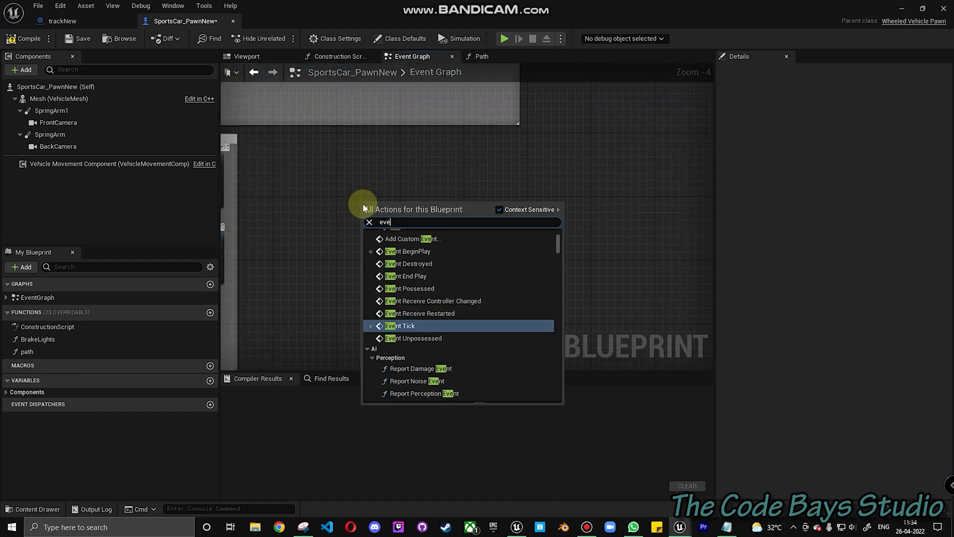
key(BackSpace)
key(BackSpace)
key(BackSpace)
key(BackSpace)
click(312, 209)
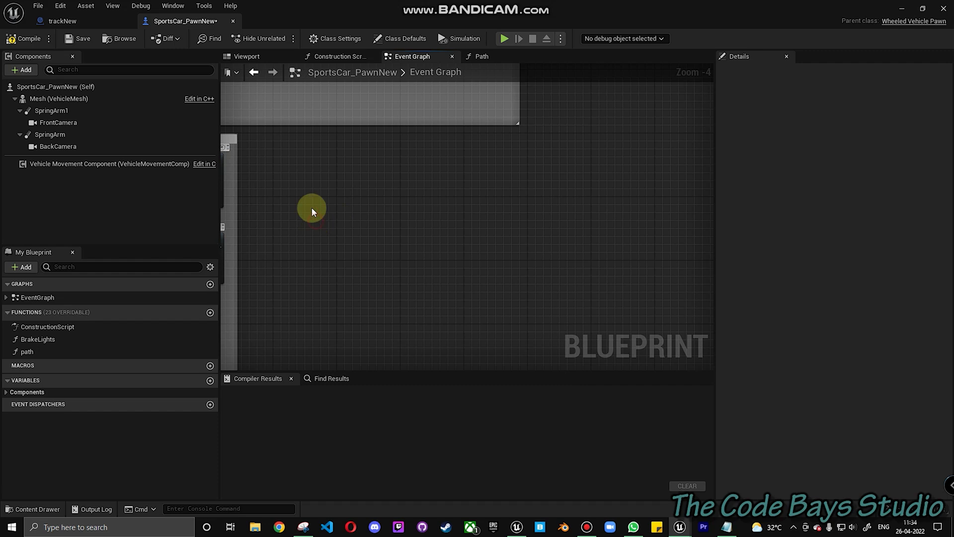
Examine the movement control nodes in the Event Graph, including how InputAxis MoveRight feeds Set Steering Input.
right_drag(274, 172, 475, 251)
scroll(397, 223, down, 3)
scroll(341, 153, up, 4)
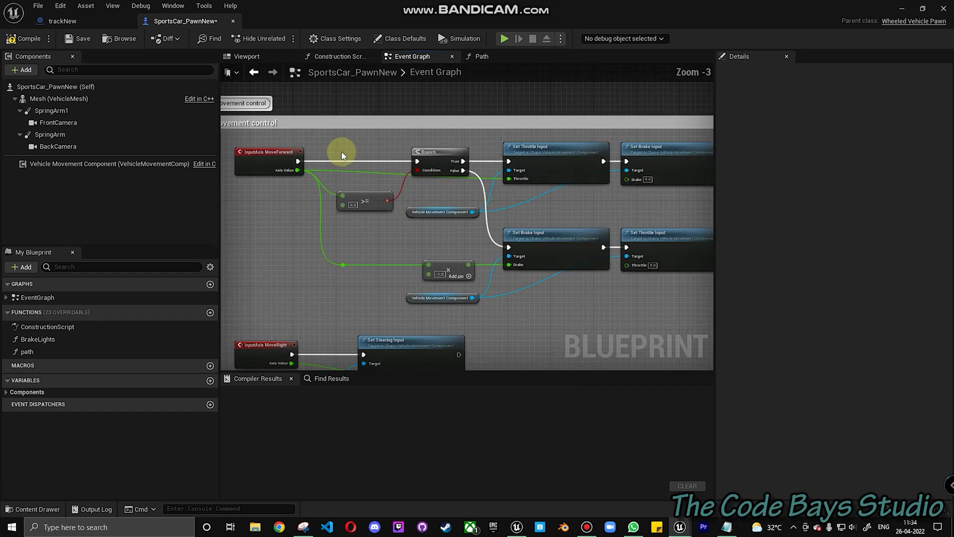
right_drag(320, 228, 306, 192)
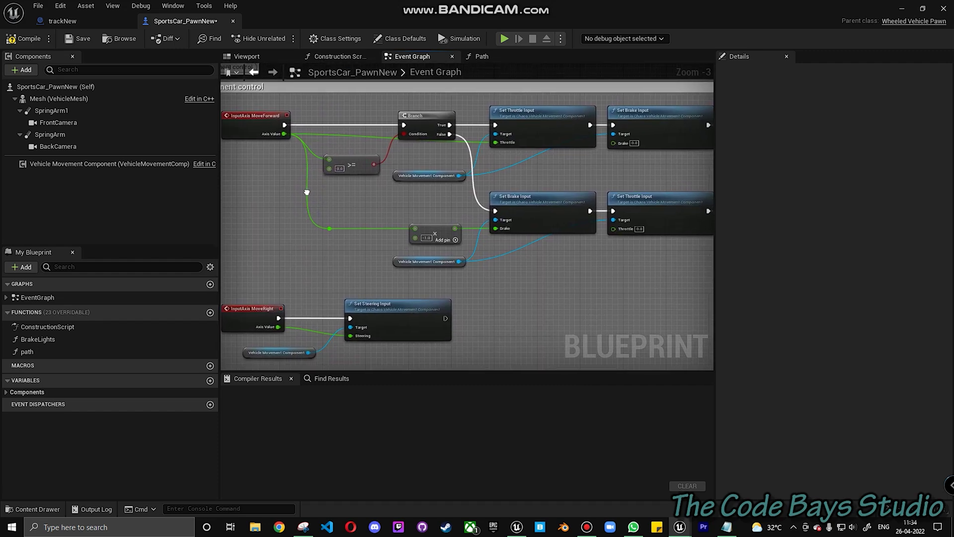
right_drag(526, 213, 577, 64)
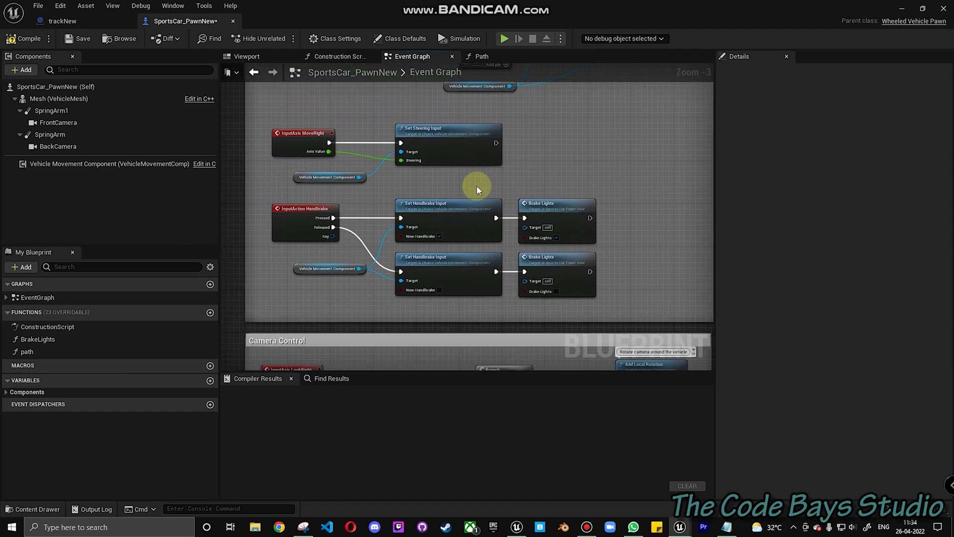
right_drag(465, 185, 440, 178)
click(426, 132)
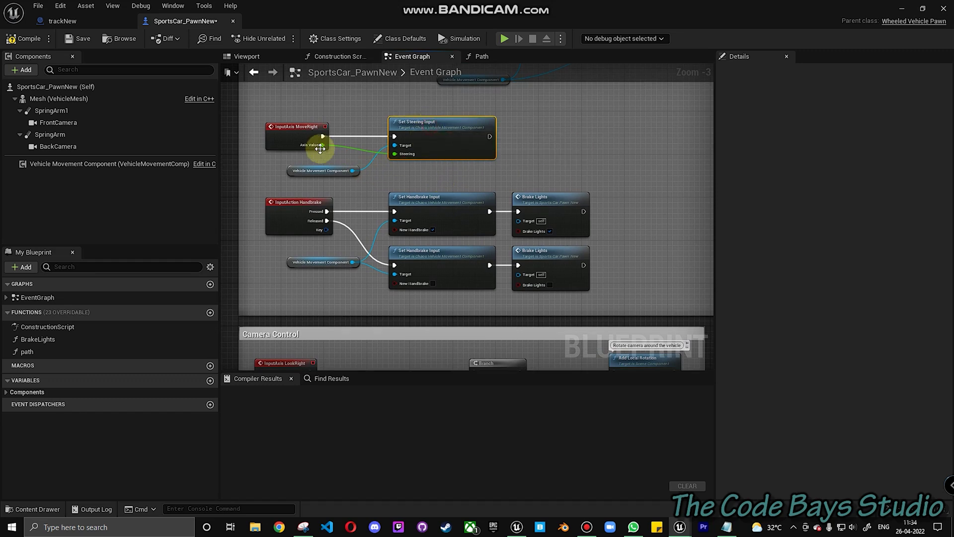
right_drag(527, 176, 442, 71)
right_drag(539, 191, 228, 179)
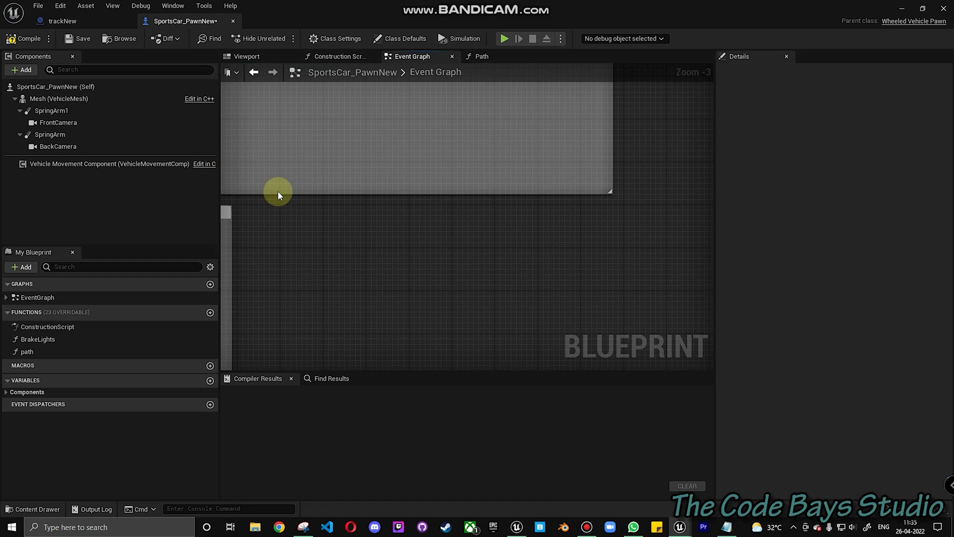
right_drag(588, 288, 194, 300)
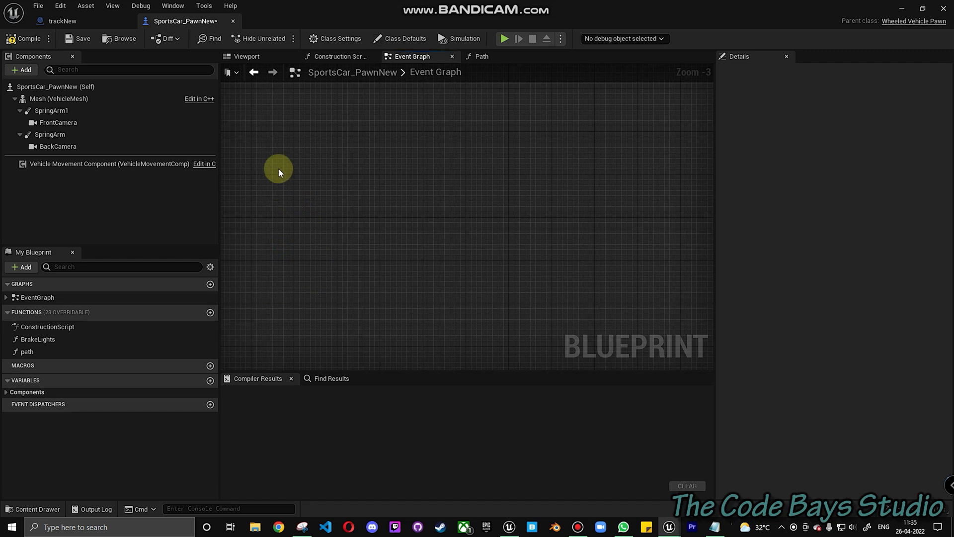
Add an Event End Play node in the empty area of the Event Graph beside the comment boxes.
right_drag(284, 148, 319, 172)
right_click(304, 148)
text(event)
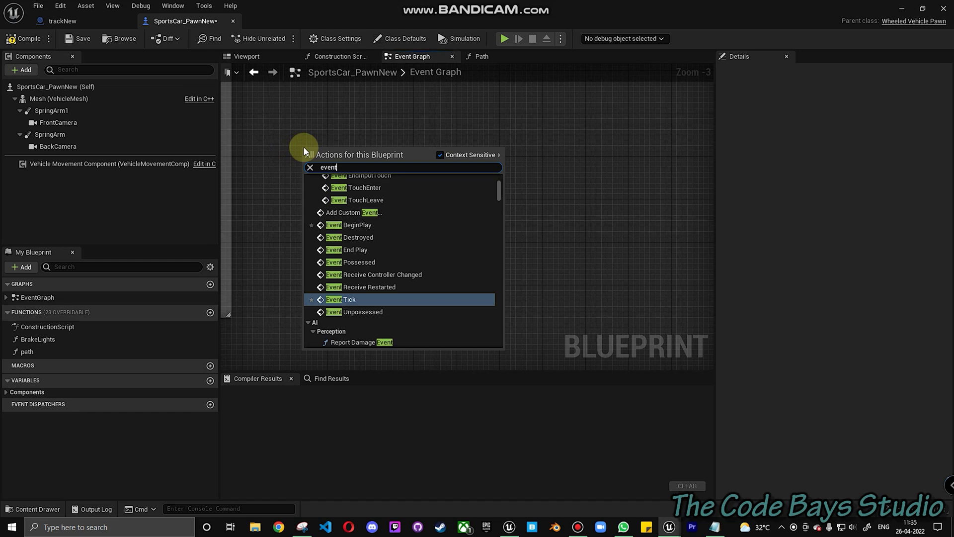
key(Up)
key(Up)
key(Up)
key(Up)
key(Return)
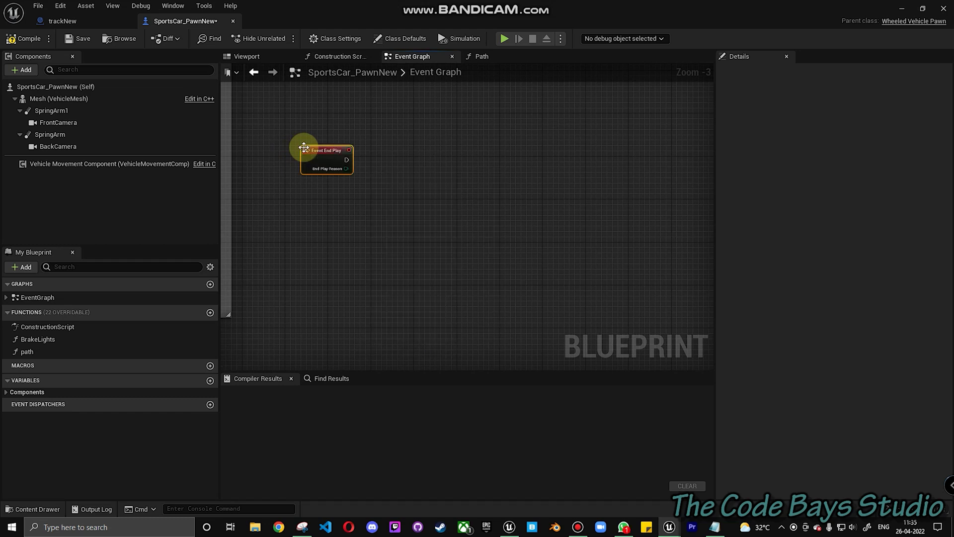
Bring a Vehicle Movement Component reference into the graph and create a Set Steering Input node from it.
scroll(304, 147, up, 3)
right_drag(394, 217, 341, 218)
drag(316, 161, 431, 160)
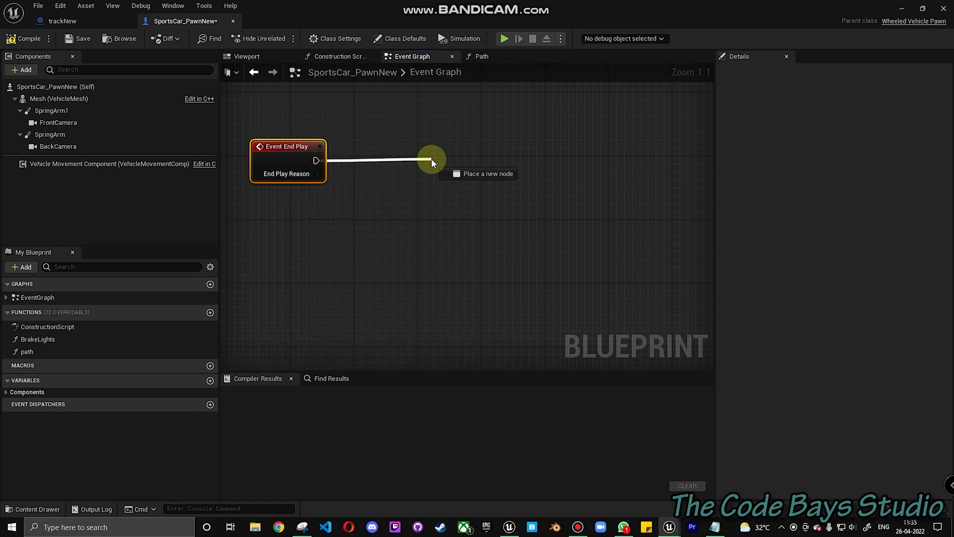
click(312, 251)
drag(77, 163, 304, 247)
drag(395, 243, 451, 178)
text(set steer)
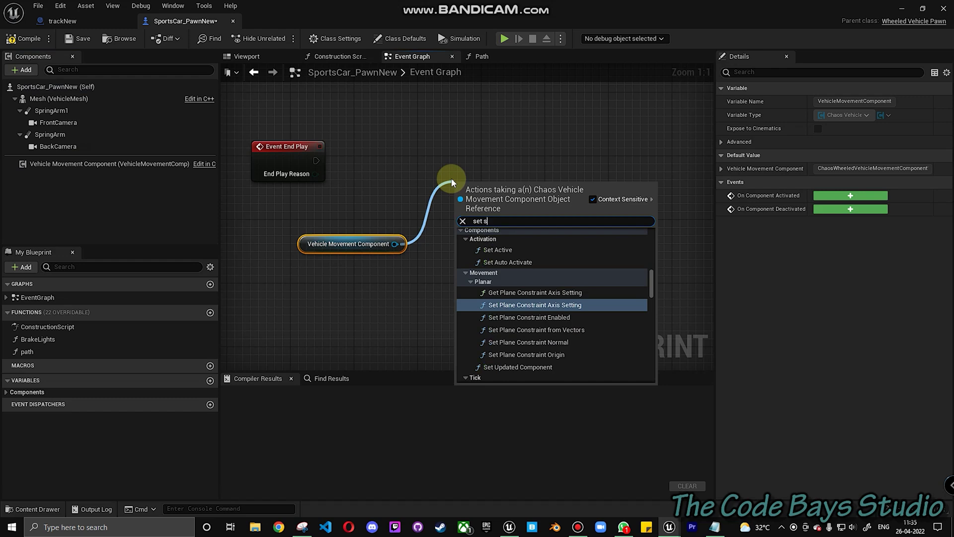
key(Return)
Connect Event End Play to Set Steering Input with a Steering value of 1.0, and compile and save the blueprint.
drag(511, 186, 514, 147)
drag(316, 160, 466, 168)
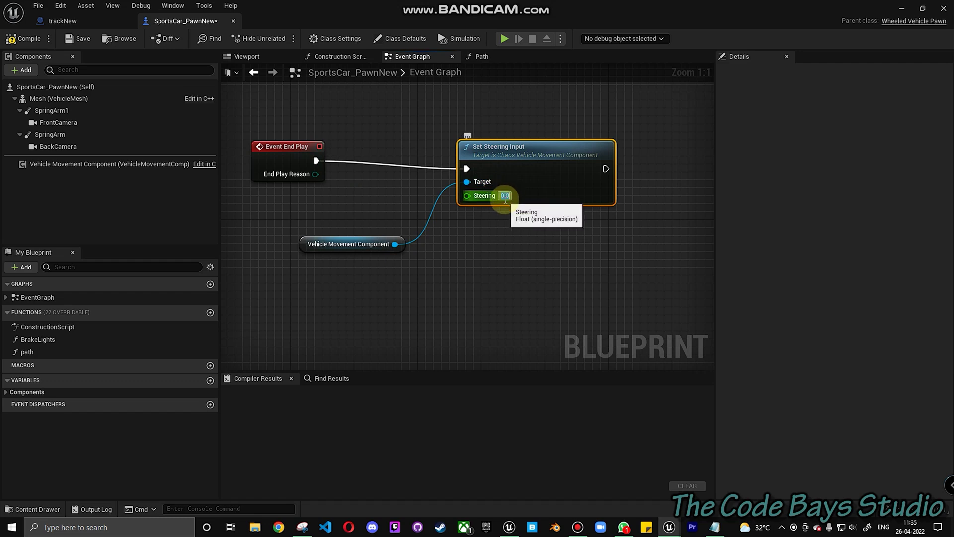
click(15, 39)
click(72, 39)
Place SportsCar_PawnNew in the level beside the police car, near the start of the trackNew spline, and play-test it.
click(902, 8)
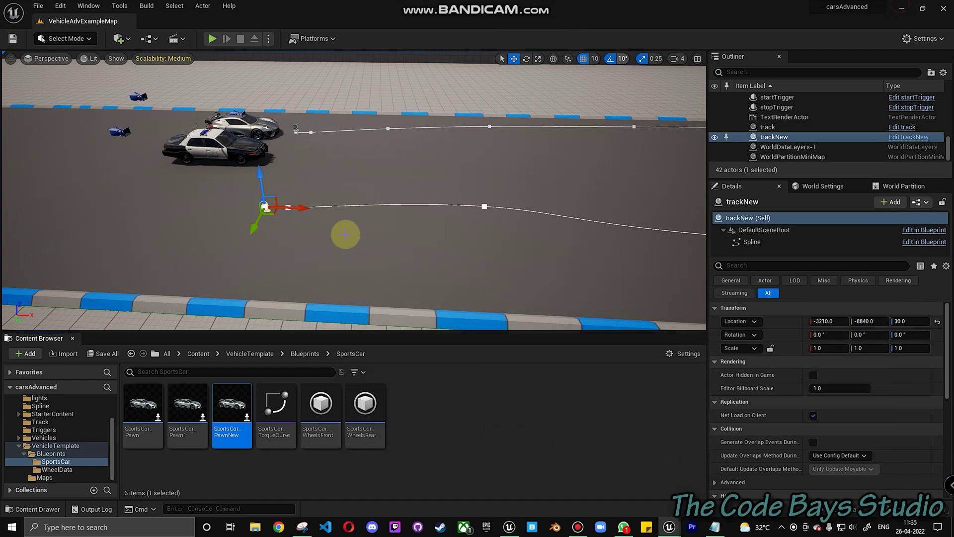
drag(234, 415, 195, 201)
click(211, 39)
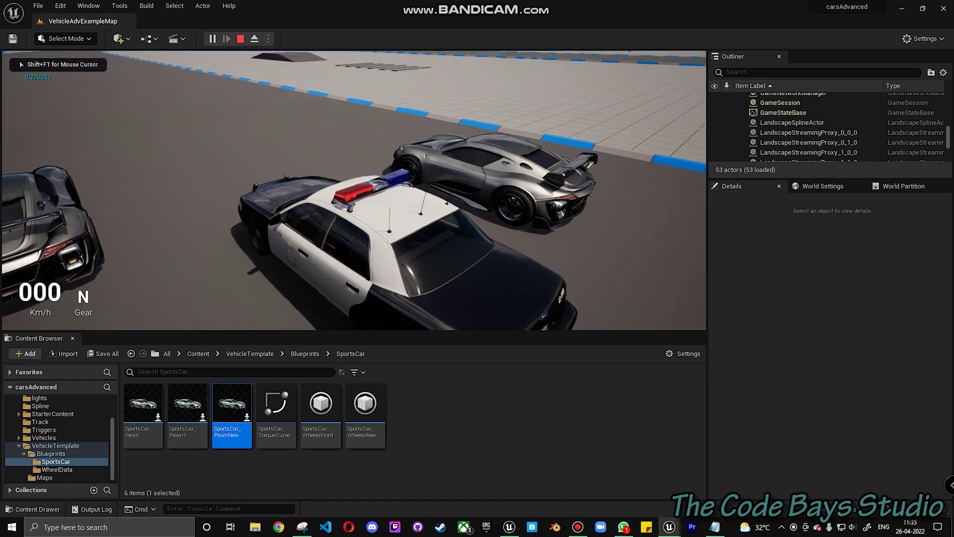
key(Escape)
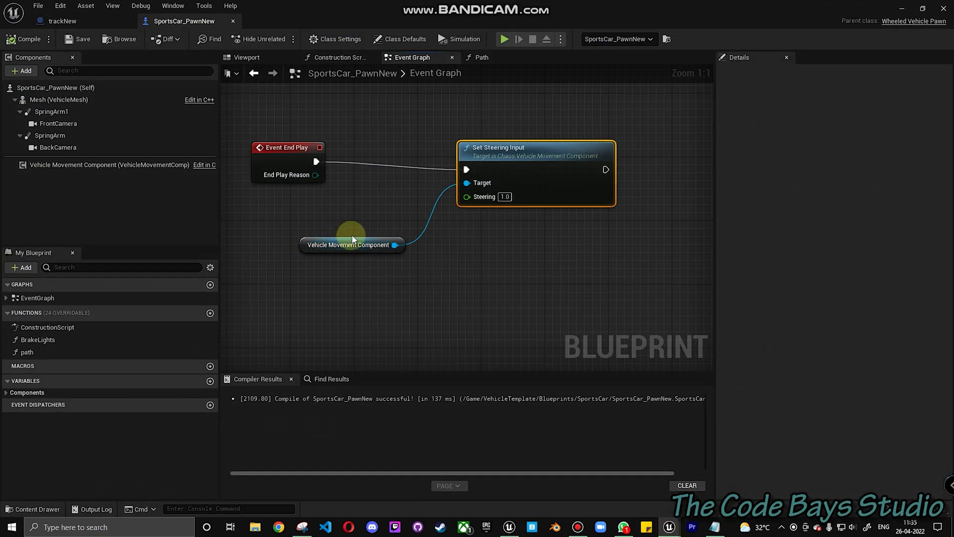
Set the Steering value of Set Steering Input to 90.0 and compile SportsCar_PawnNew.
click(507, 196)
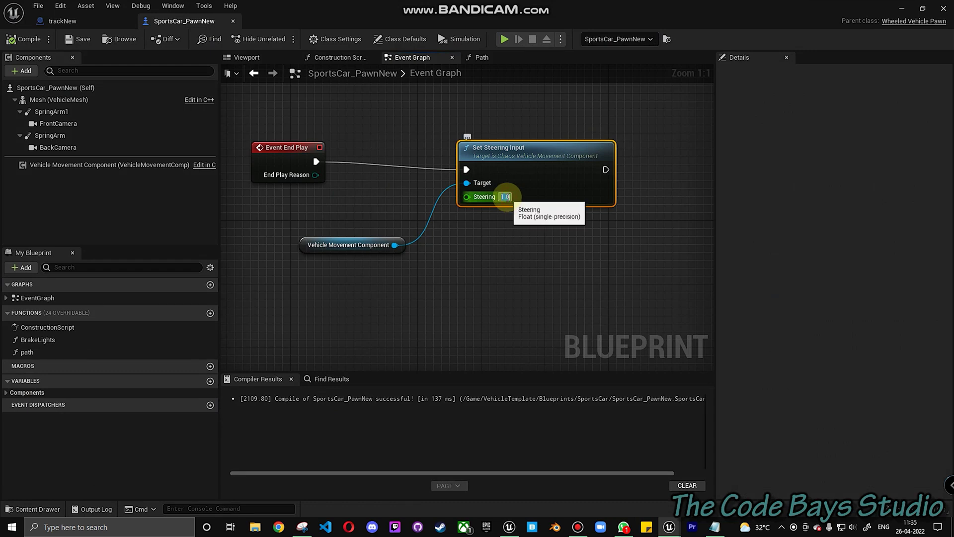
click(507, 196)
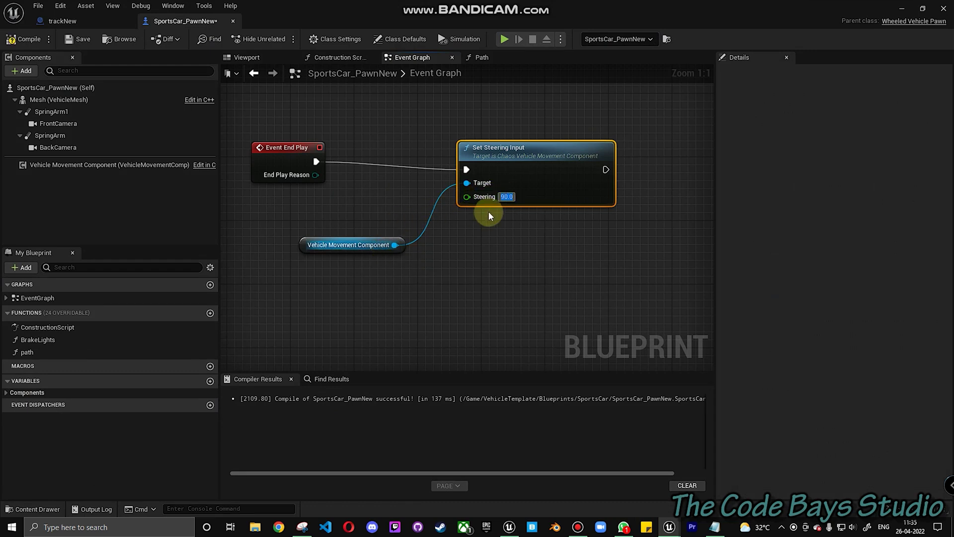
click(20, 43)
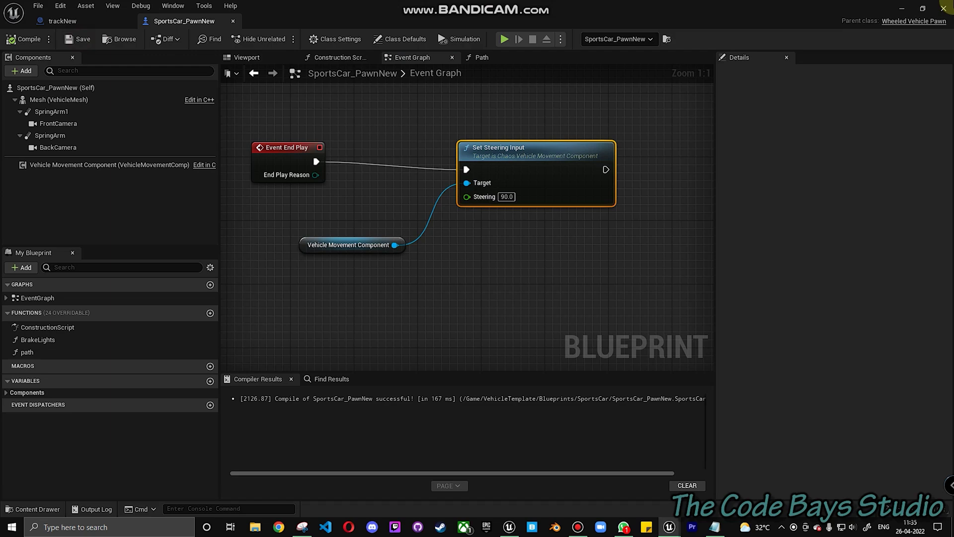
Play-test the level to check the new car's steering at 90.0, and stop the session.
click(903, 9)
click(212, 39)
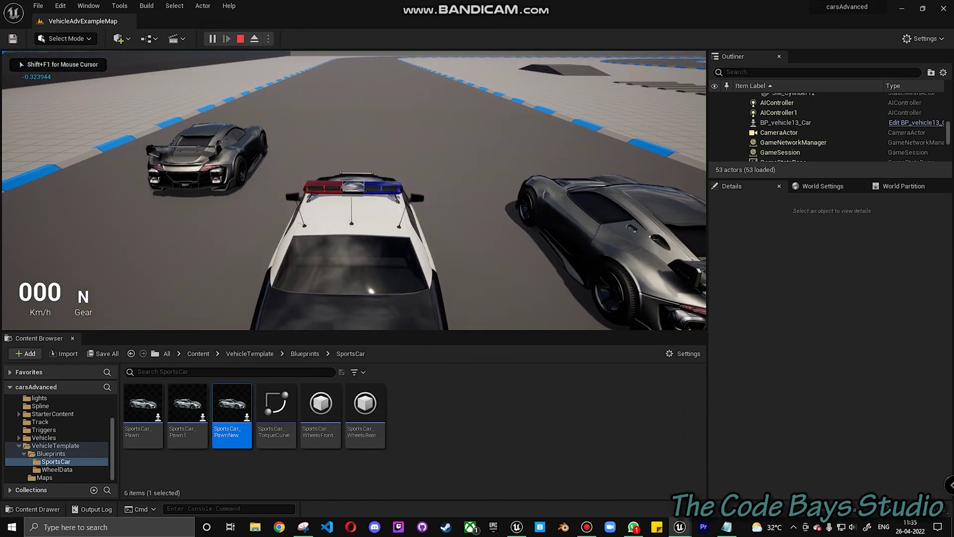
key(Escape)
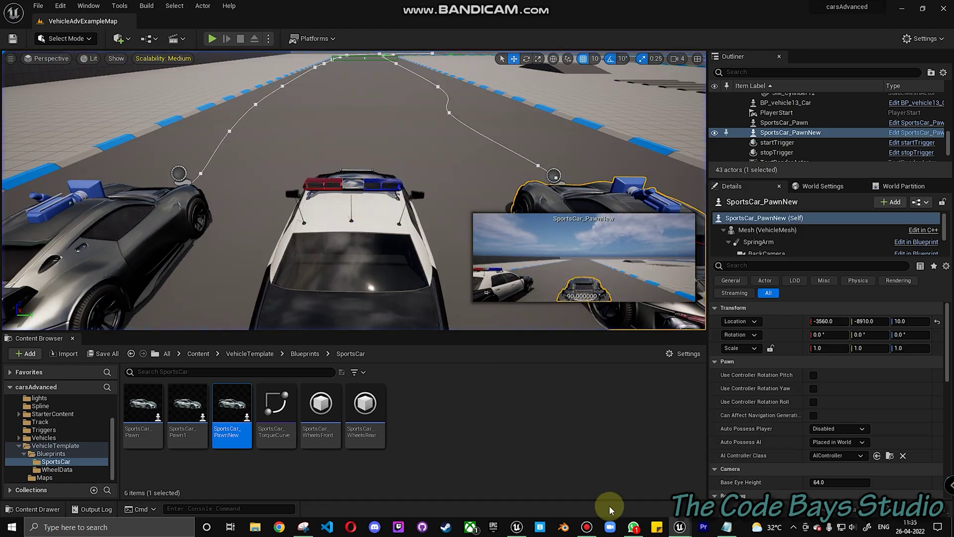
Replace Event End Play in SportsCar_PawnNew with an Event BeginPlay node connected to Set Steering Input.
mouse_move(679, 526)
click(708, 494)
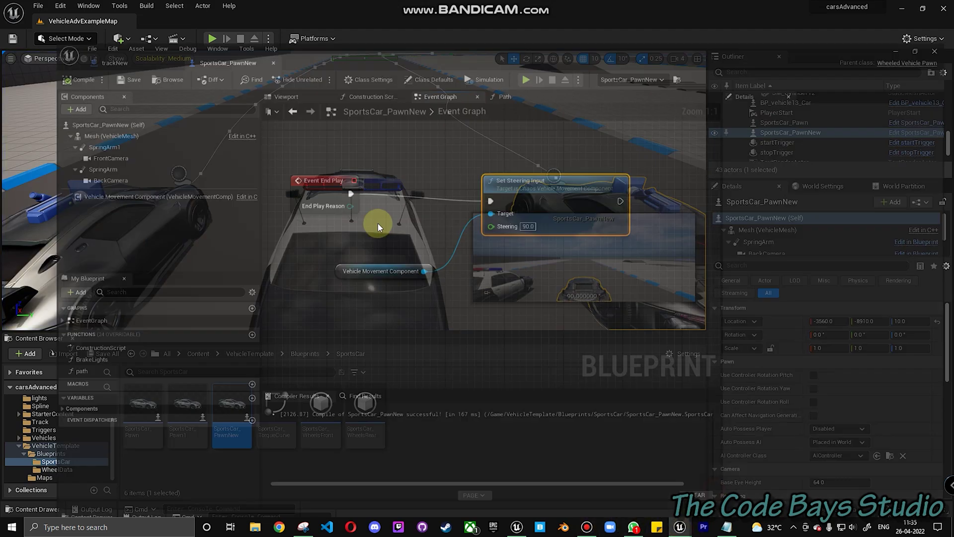
right_drag(369, 201, 376, 213)
click(303, 165)
key(Delete)
right_click(292, 171)
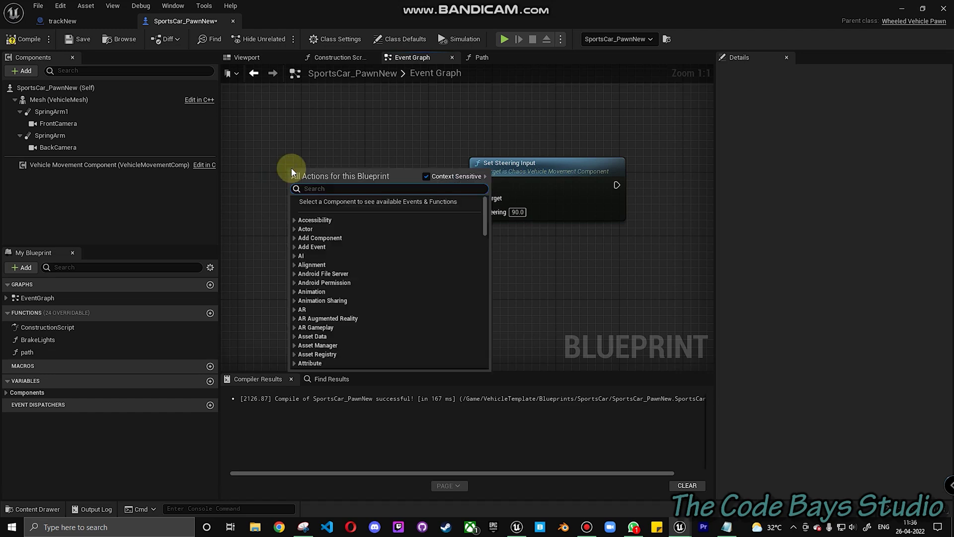
text(event begi)
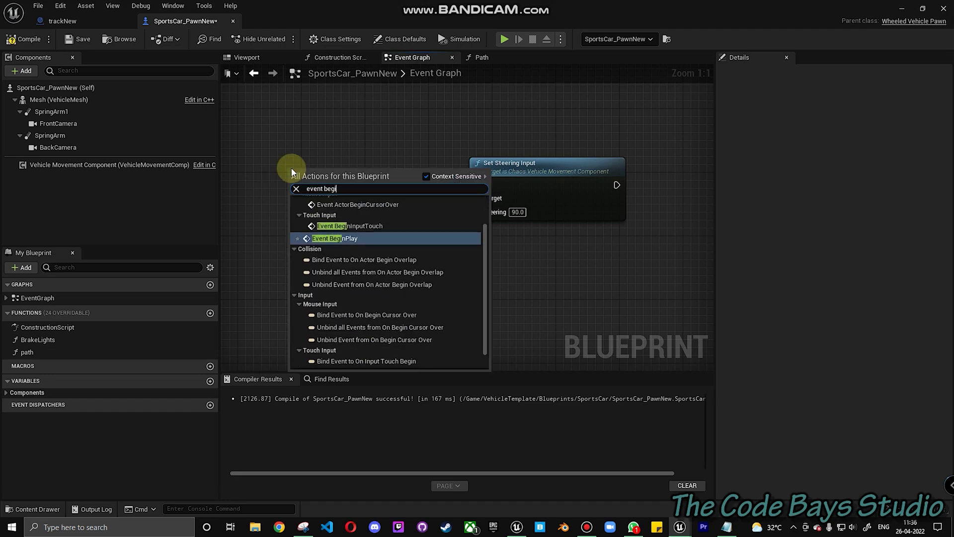
key(Return)
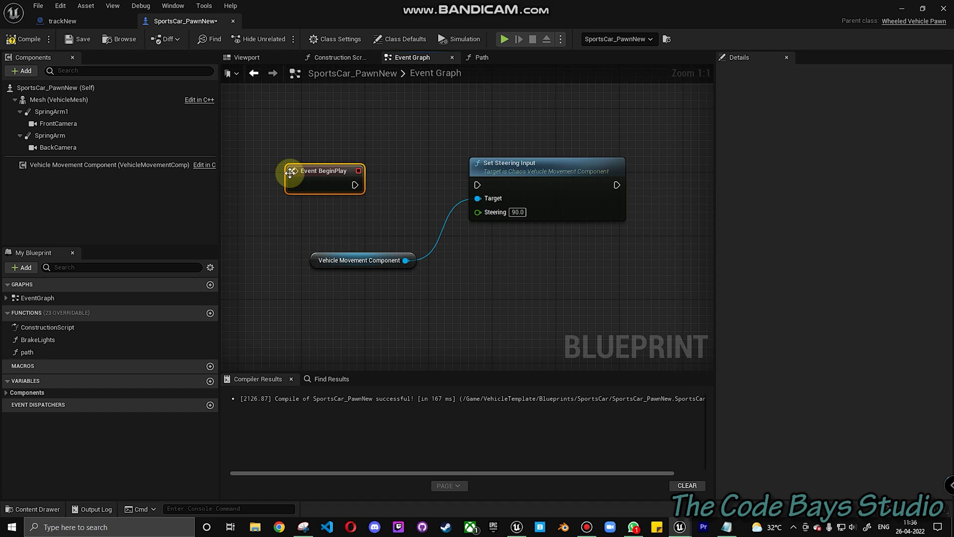
drag(354, 184, 477, 185)
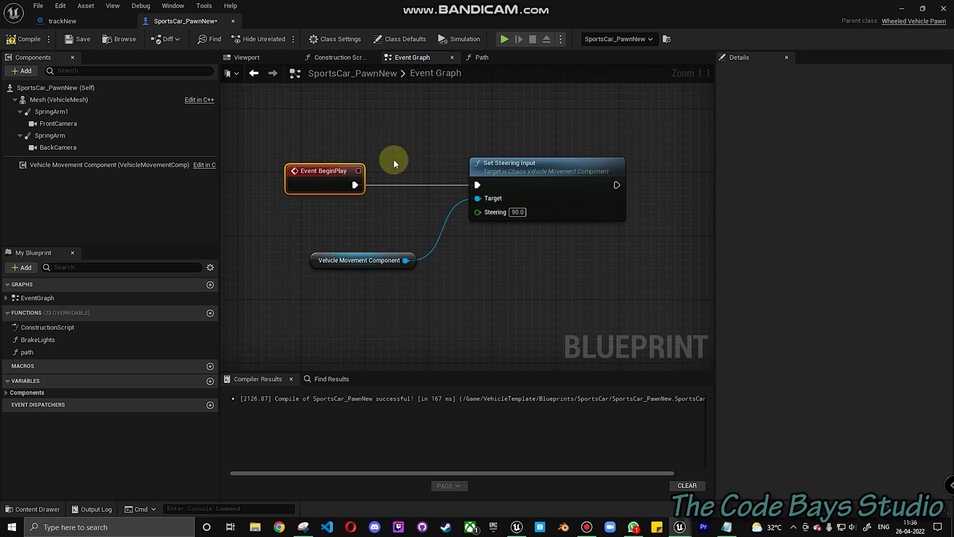
Run the level again to check the car's steering with Event BeginPlay as trigger, and stop the session.
click(902, 8)
click(212, 38)
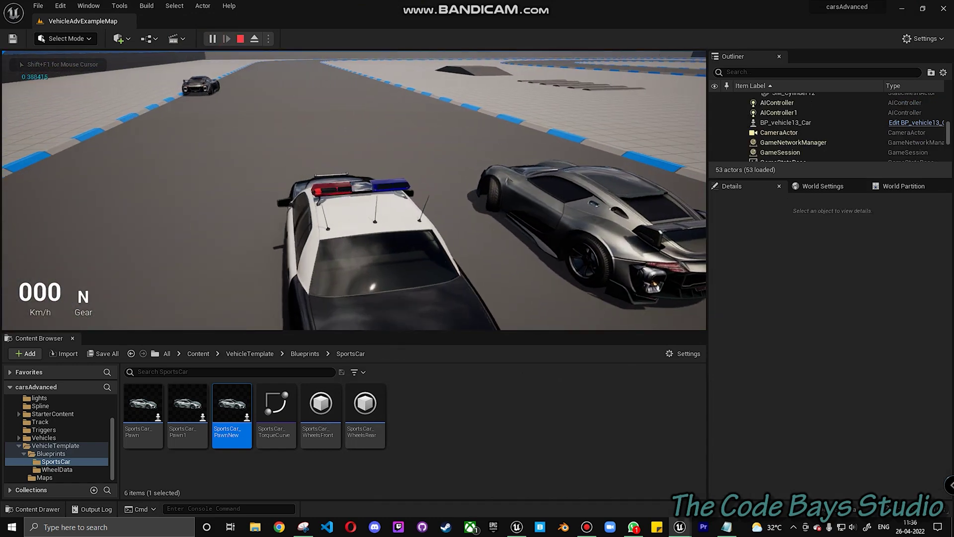
key(Escape)
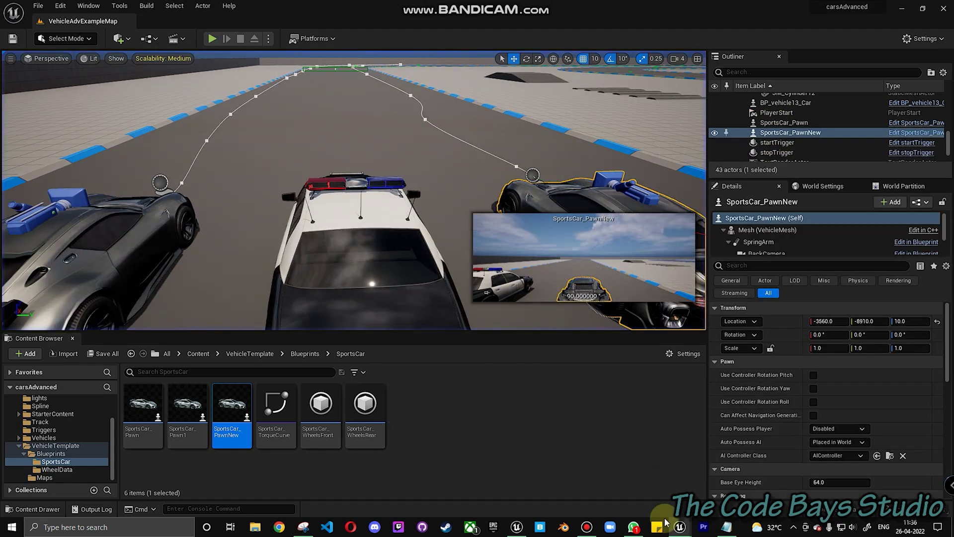
Return to the SportsCar_PawnNew blueprint and inspect the Set Steering Input and Vehicle Movement Component nodes.
mouse_move(679, 527)
click(724, 479)
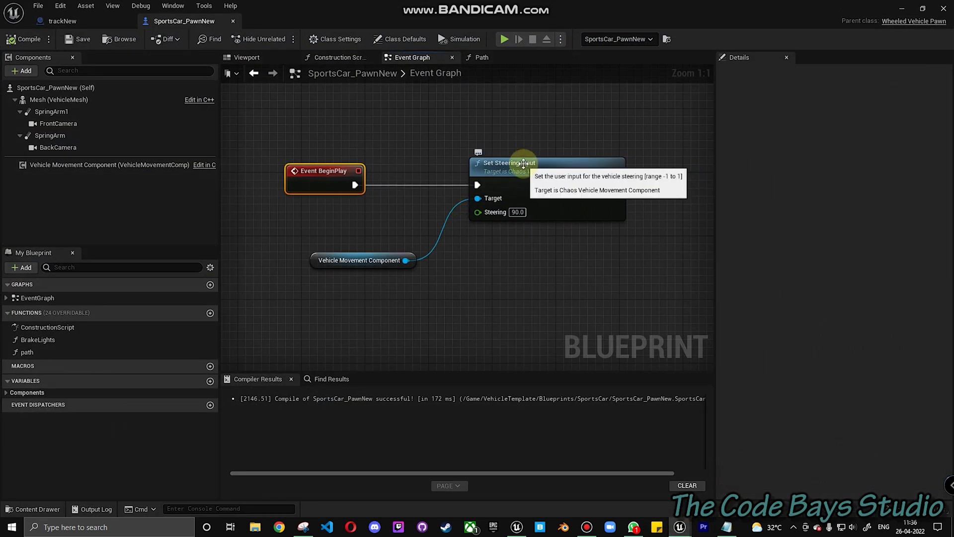
click(513, 181)
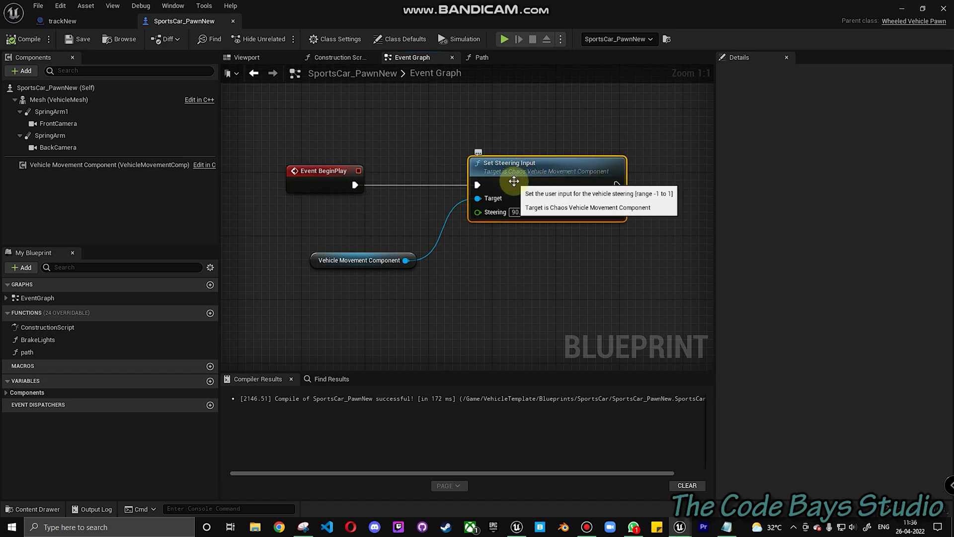
click(317, 259)
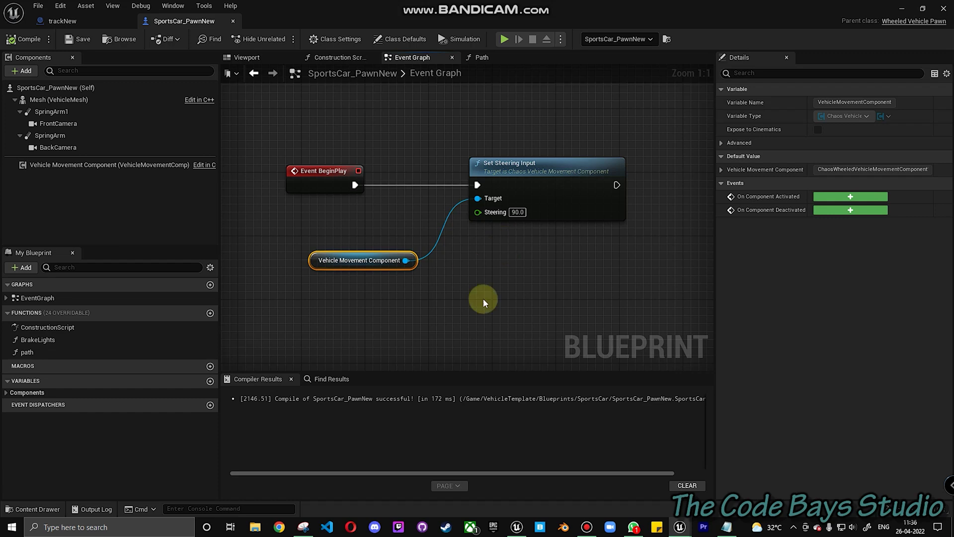
click(594, 530)
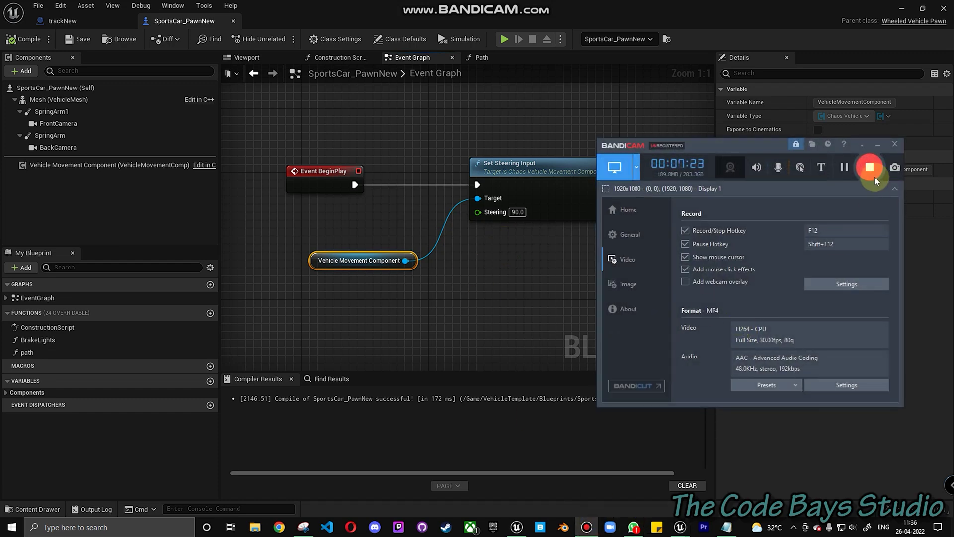
click(460, 240)
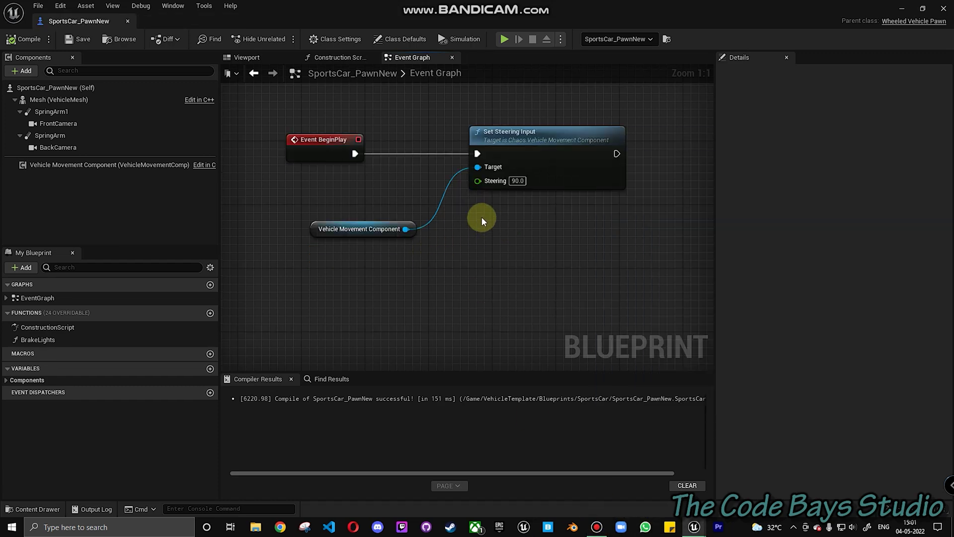
Replace Set Steering Input with a Set Throttle Input node targeting the Vehicle Movement Component and connected to Event BeginPlay.
click(503, 138)
drag(409, 233, 473, 166)
text(set)
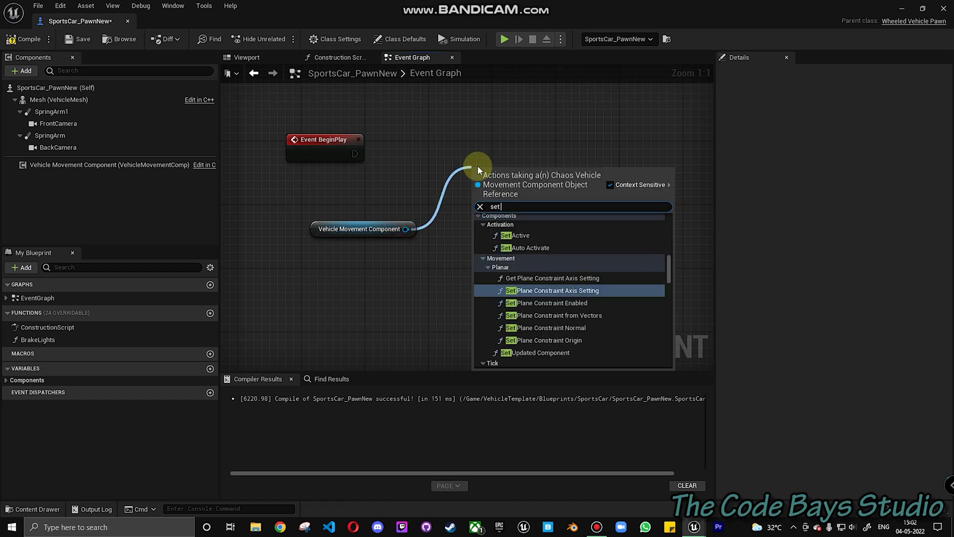
text( throttle)
key(Return)
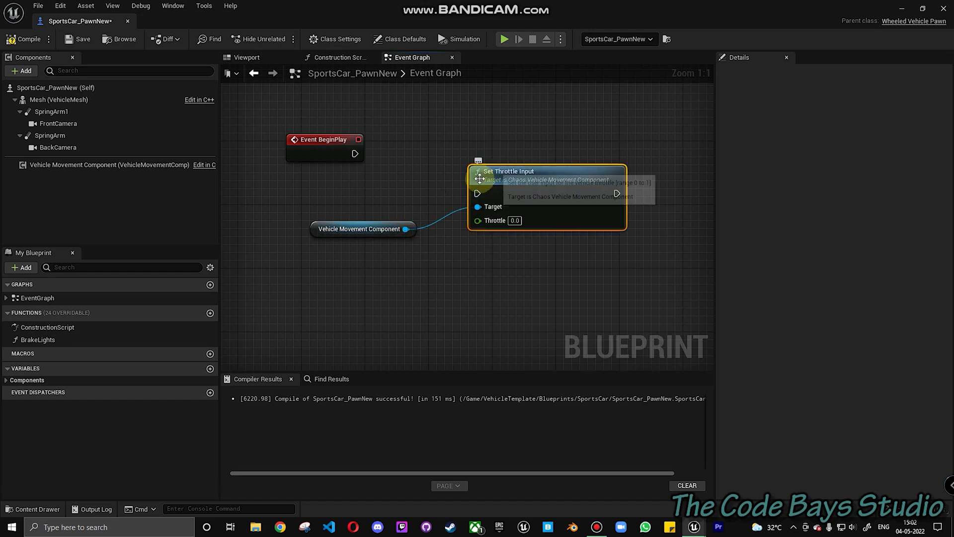
drag(477, 193, 355, 153)
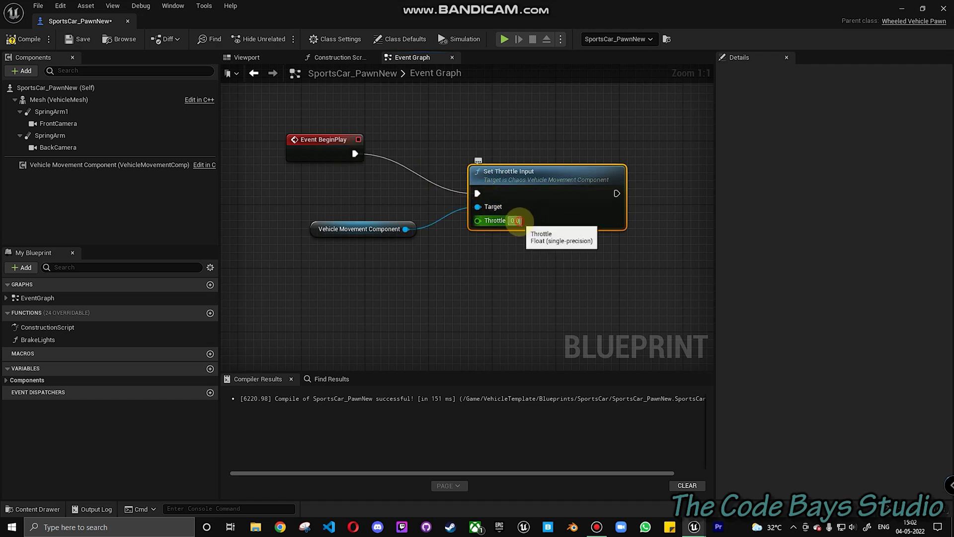
Set the Throttle value of the Set Throttle Input node to 1.0.
click(515, 221)
text(1)
key(Return)
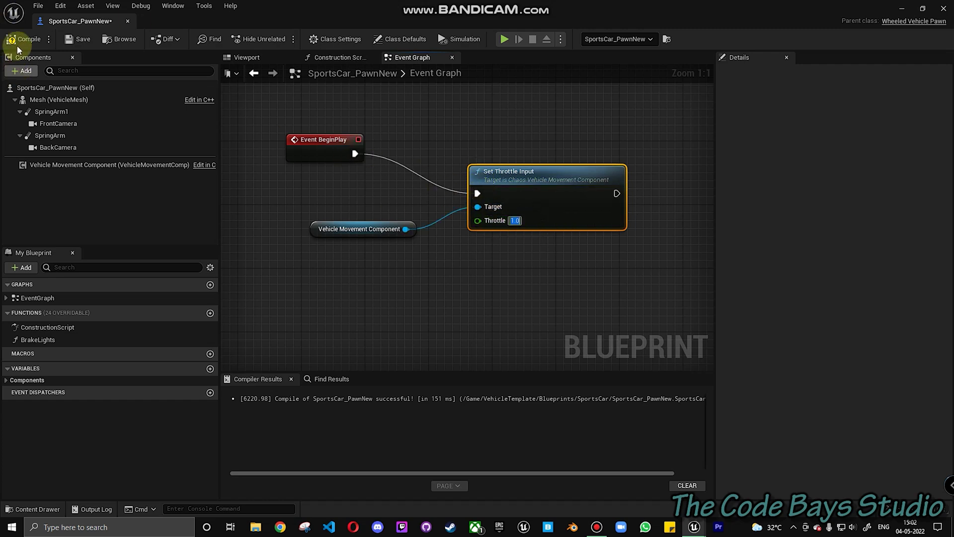
Run the level to check how the sports car accelerates with the new throttle setting, and stop the session.
click(901, 9)
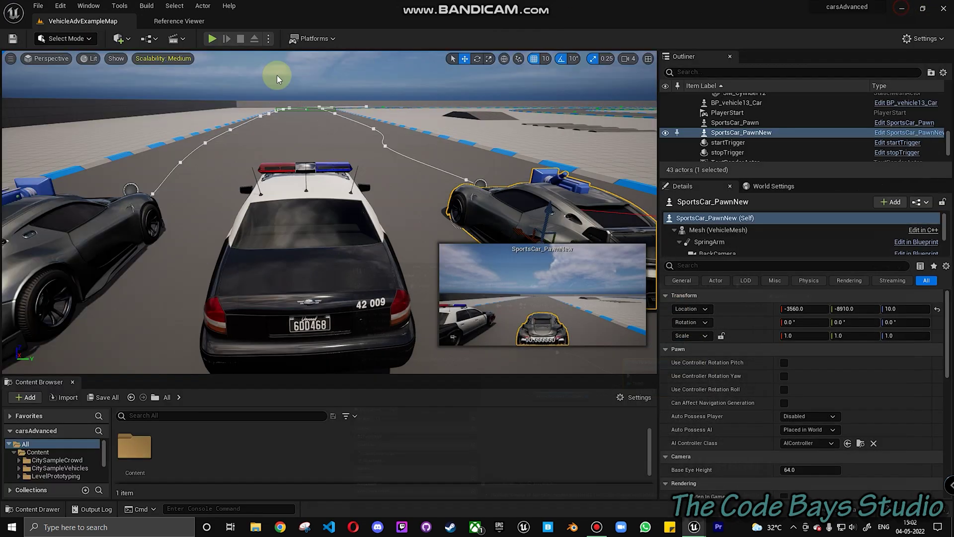
click(212, 38)
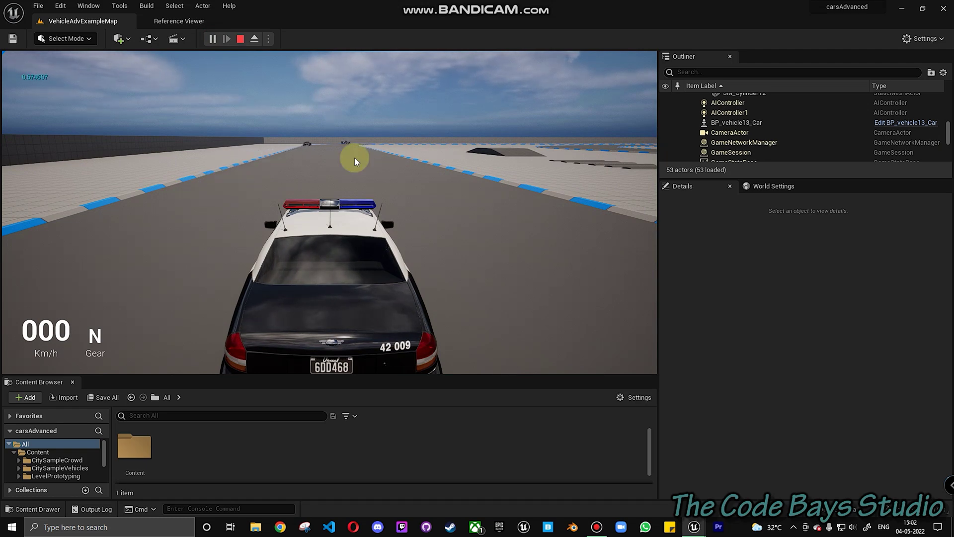
key(Escape)
scroll(490, 245, down, 3)
right_drag(490, 245, 490, 289)
middle_drag(490, 245, 529, 268)
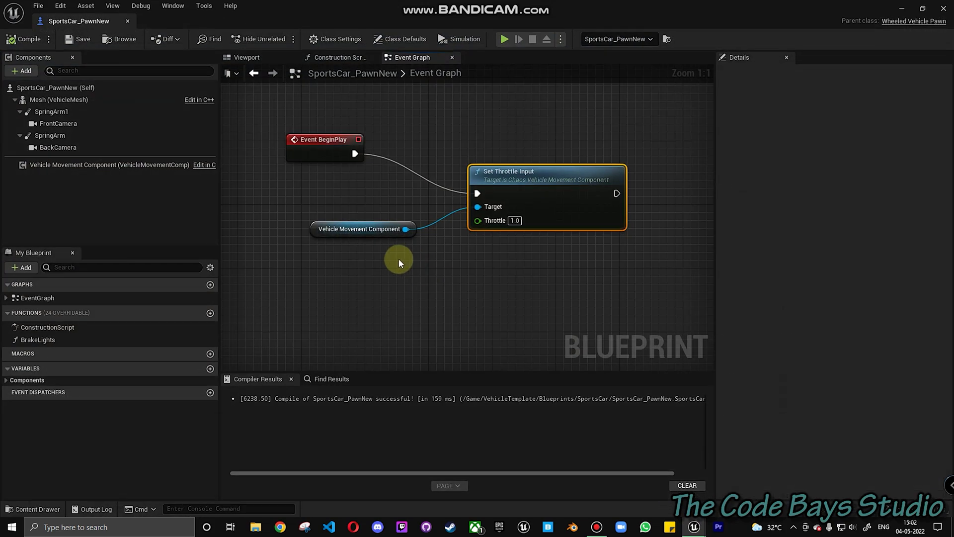
Place the Set Throttle Input node beside Event BeginPlay in the SportsCar_PawnNew event graph and set its Throttle to 0.5.
right_drag(398, 259, 376, 260)
drag(512, 160, 456, 119)
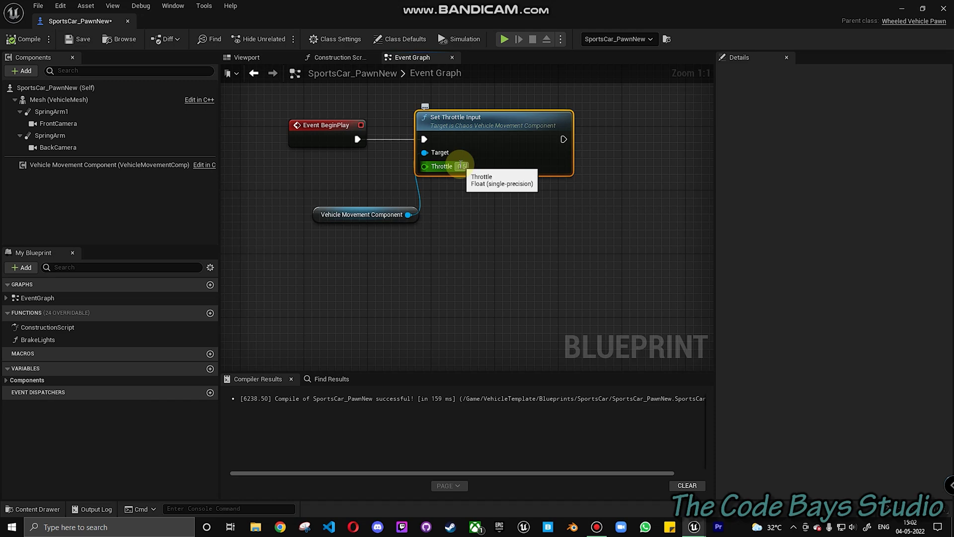
click(410, 278)
right_drag(410, 278, 427, 264)
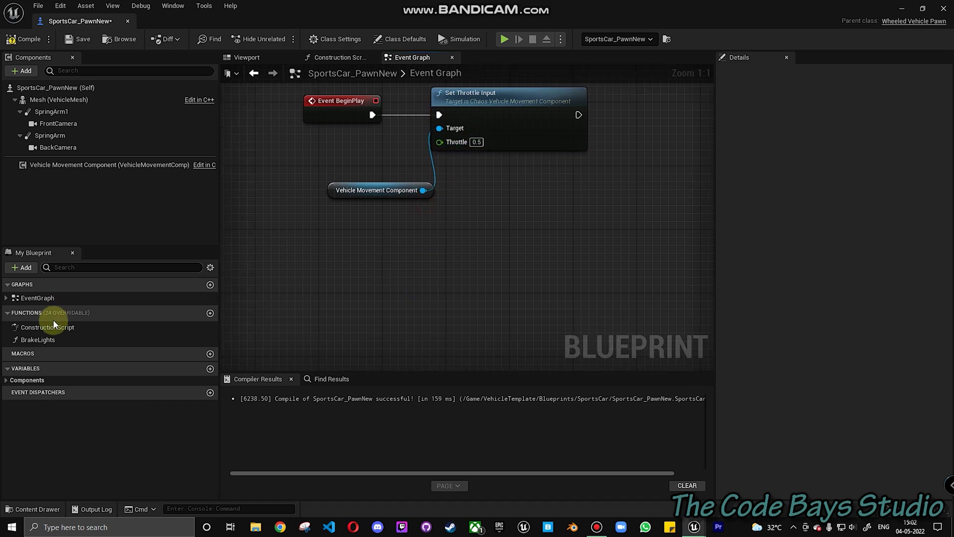
Create a new function named SteeringFN in the SportsCar_PawnNew blueprint and select its entry node.
click(210, 313)
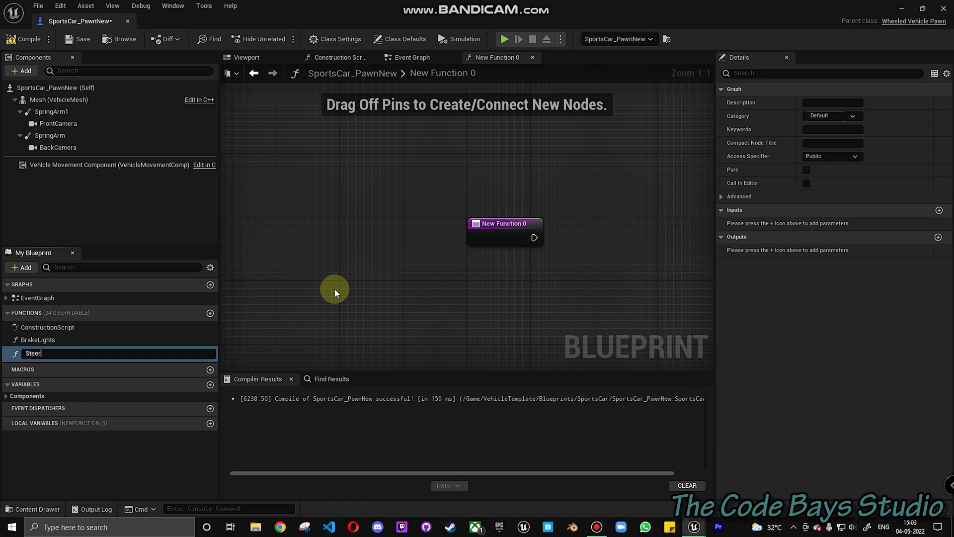
text(SteeringFN\)
key(BackSpace)
key(Return)
right_drag(554, 317, 437, 286)
click(392, 198)
right_drag(467, 245, 406, 244)
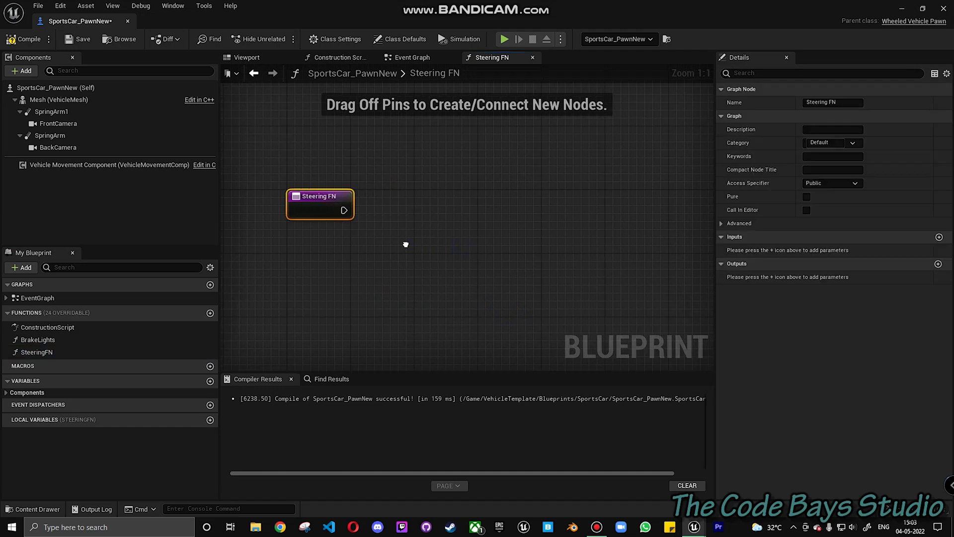
Select the spline in front of the sports car in the level to check its actor, and return to the SportsCar_PawnNew blueprint.
click(901, 9)
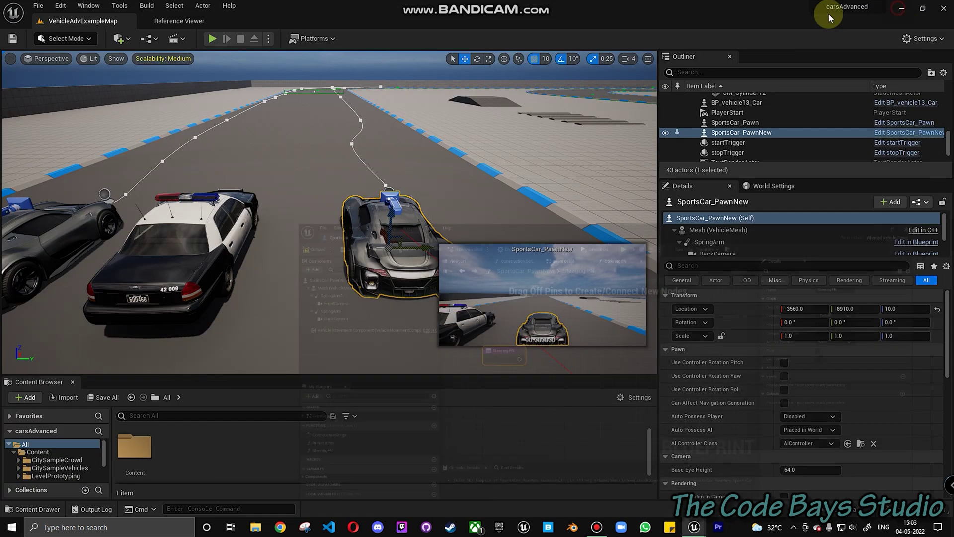
click(386, 187)
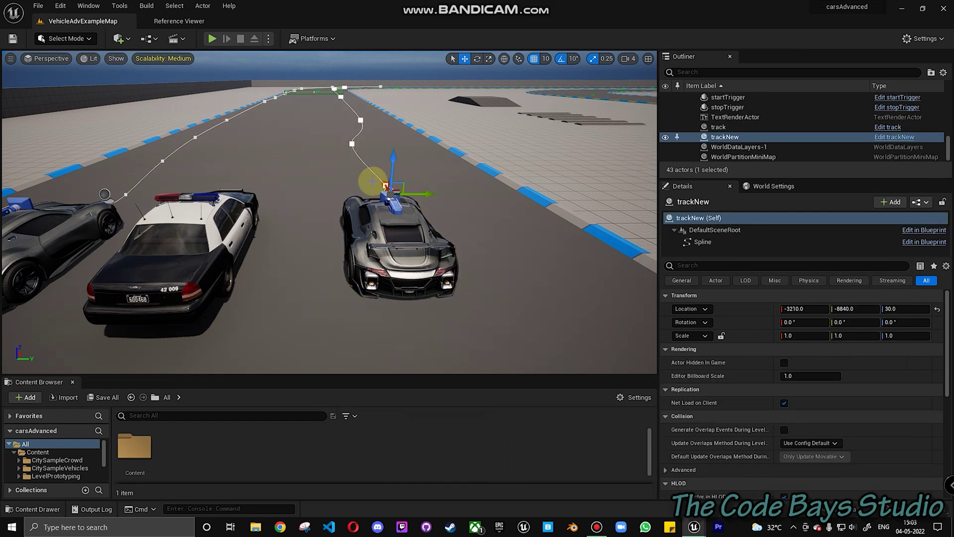
mouse_move(688, 527)
click(768, 470)
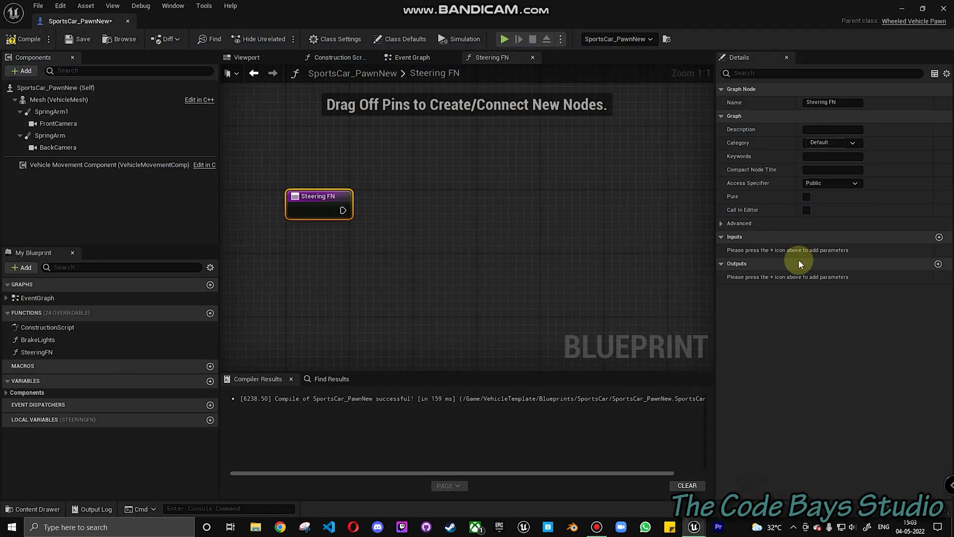
Add an input named splines to the SteeringFN function and try to set its type to Track New.
click(939, 237)
click(773, 250)
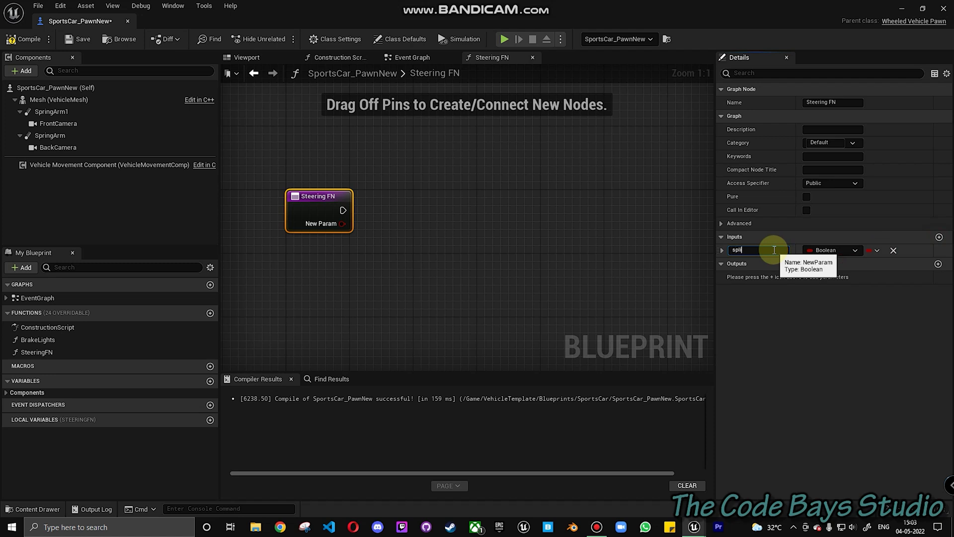
click(830, 249)
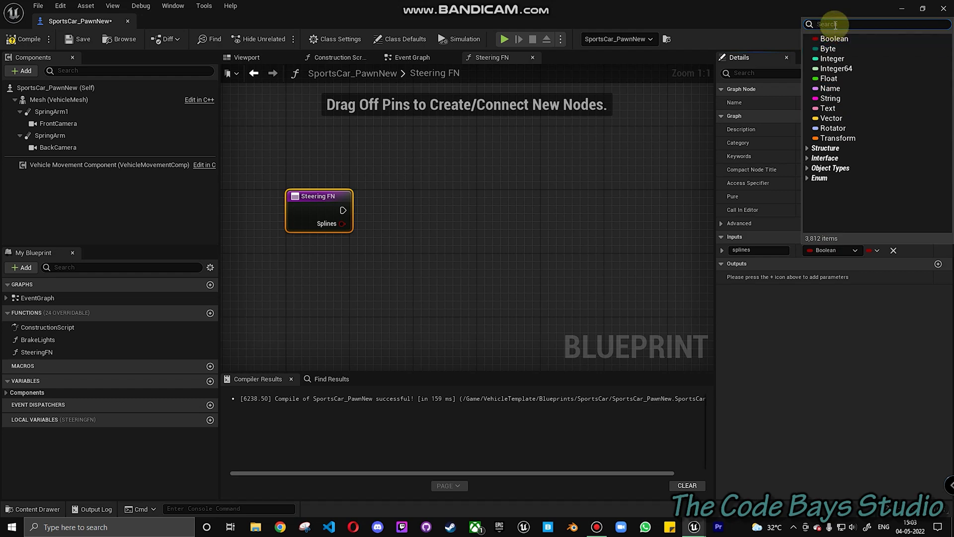
text(path)
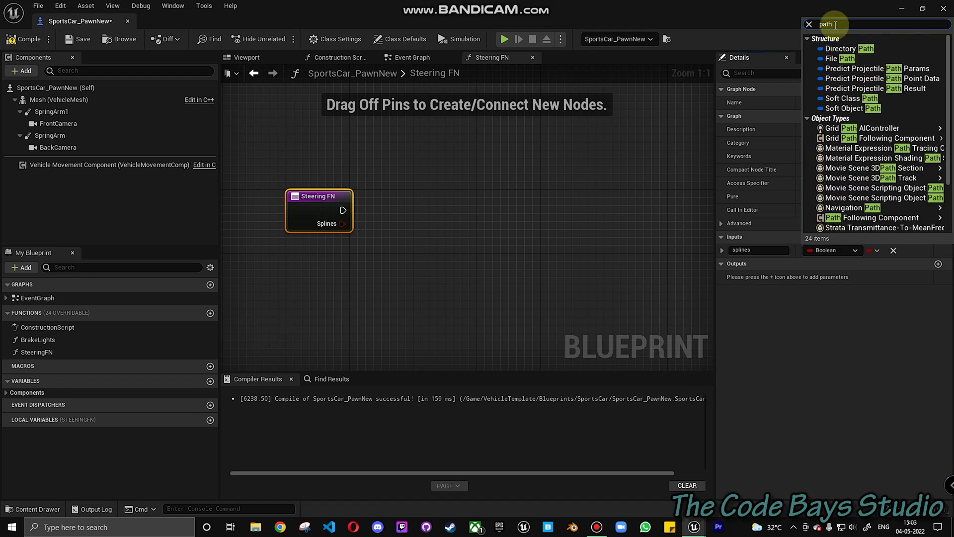
text(track)
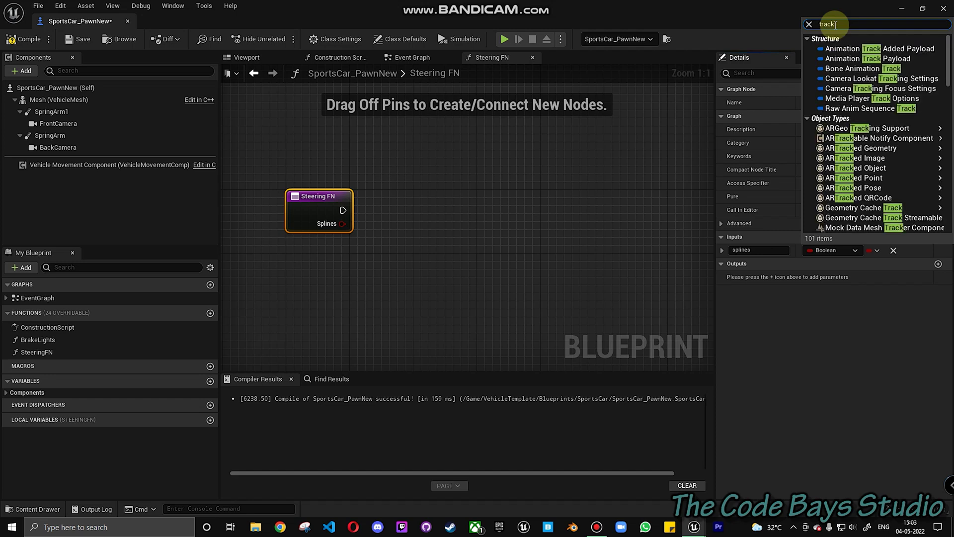
text(new)
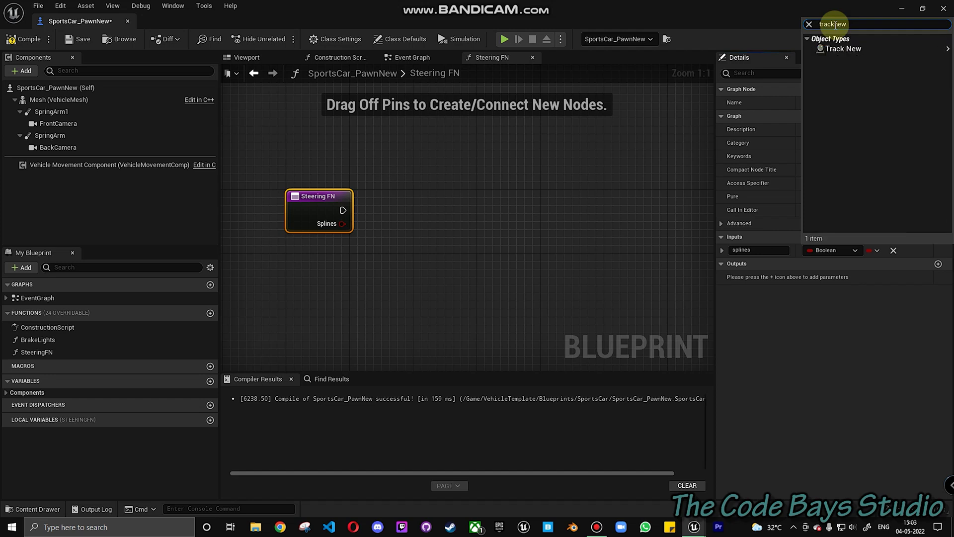
click(853, 50)
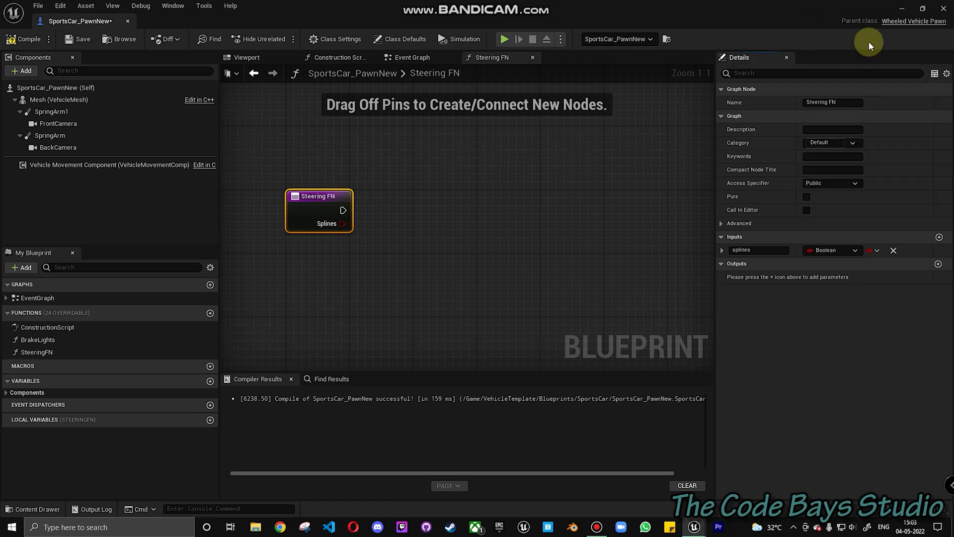
Set the splines input's type to a Track New object reference and make it an array.
click(830, 250)
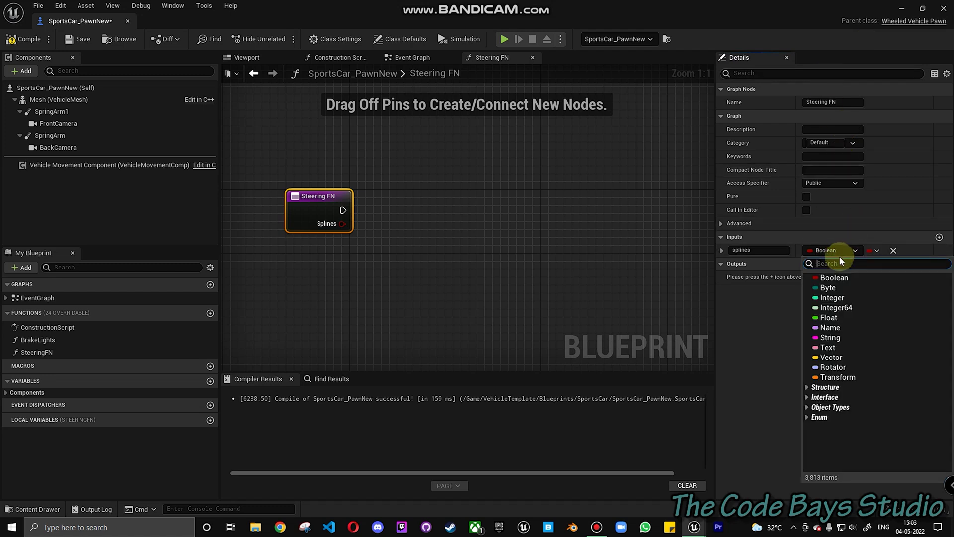
text(tracknew)
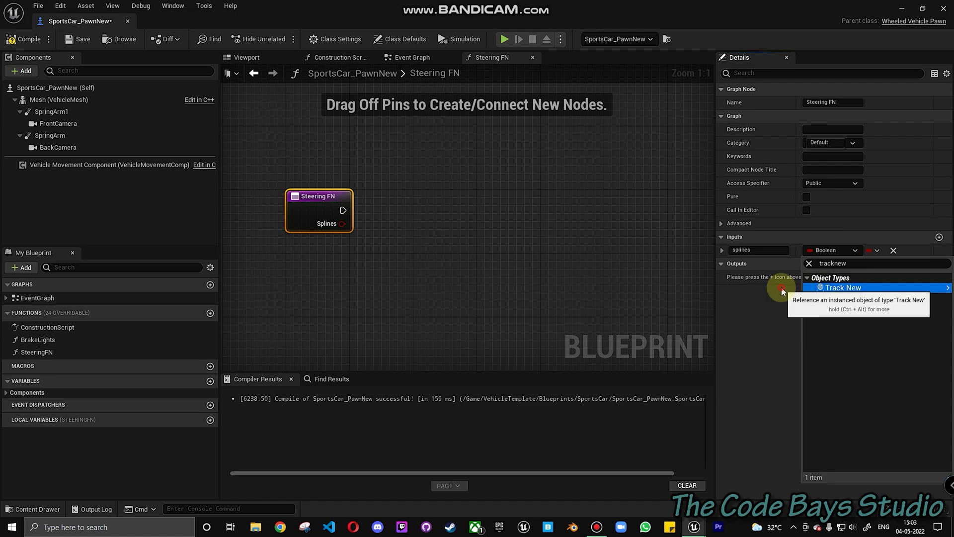
click(815, 287)
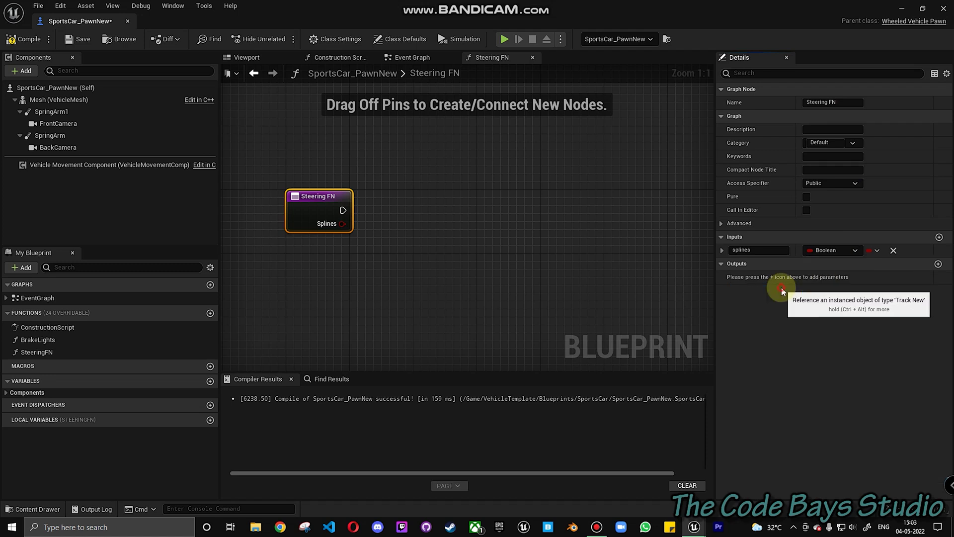
click(873, 250)
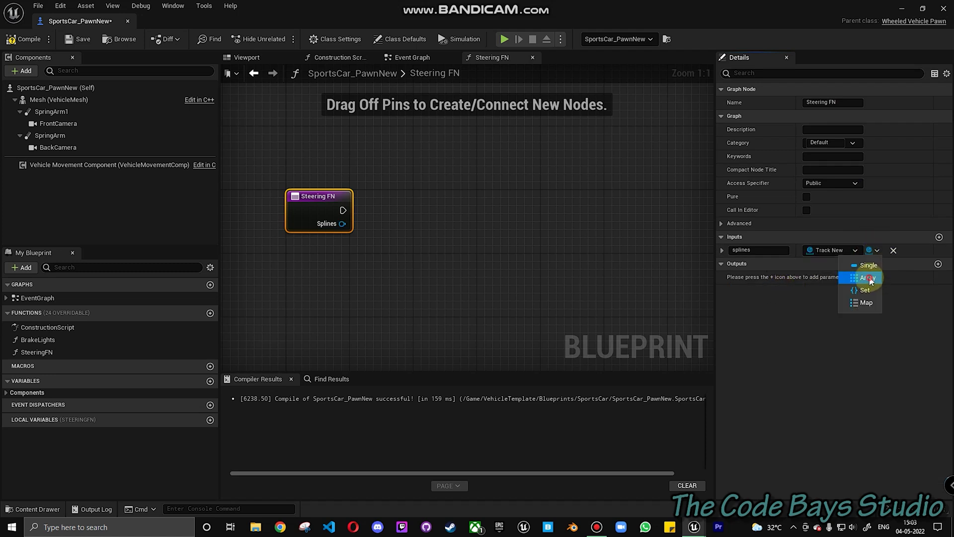
click(871, 281)
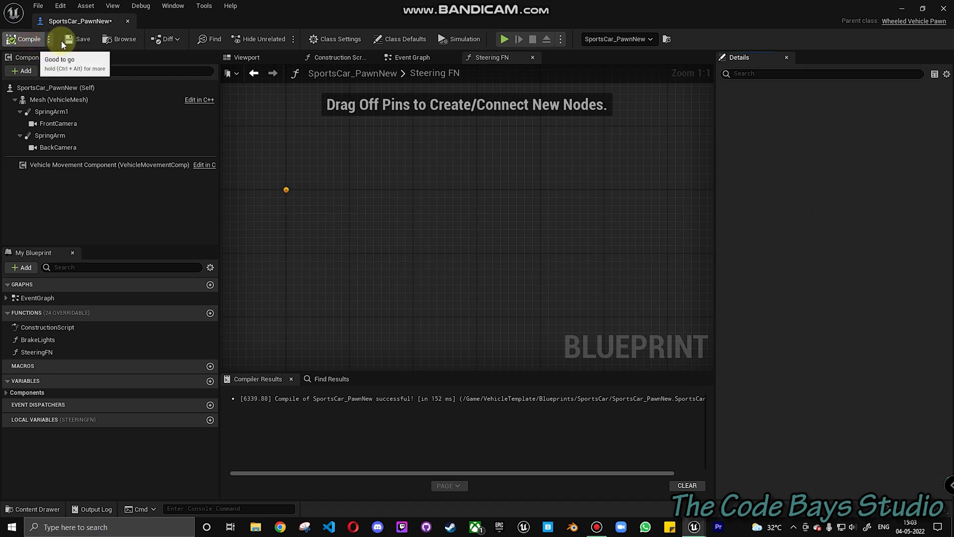